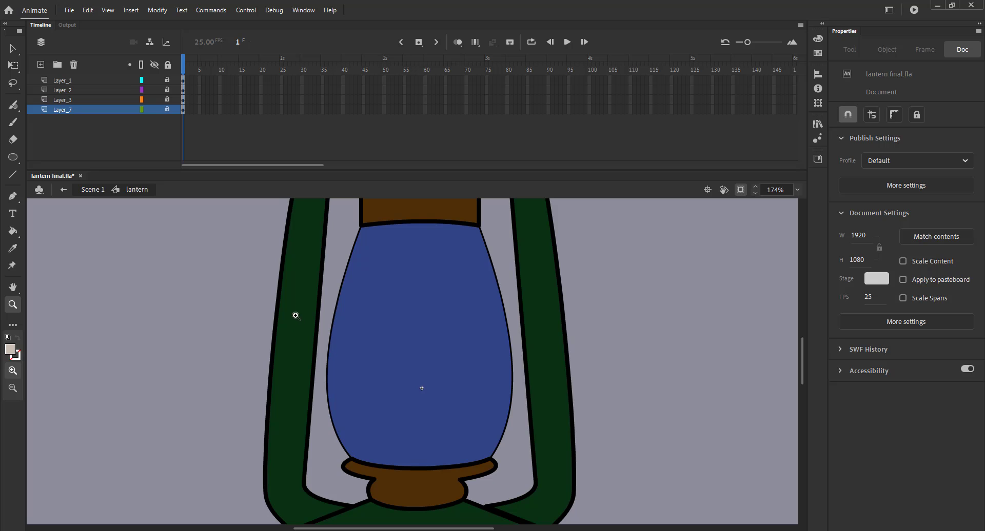
Step: Add a new layer and draw a yellow circle about 63 px wide on the lantern's glass
left_click(40, 65)
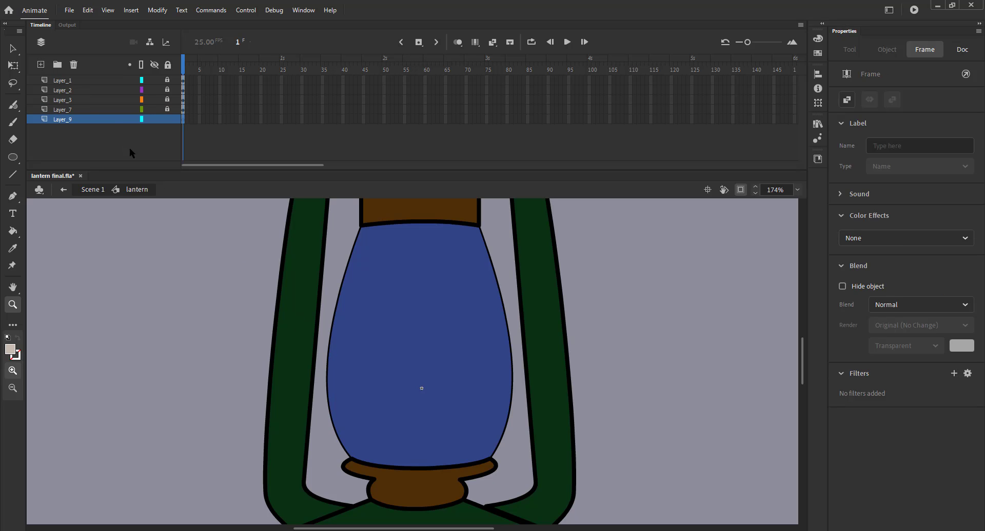
key("o")
left_click(846, 166)
left_click(819, 176)
left_click(845, 146)
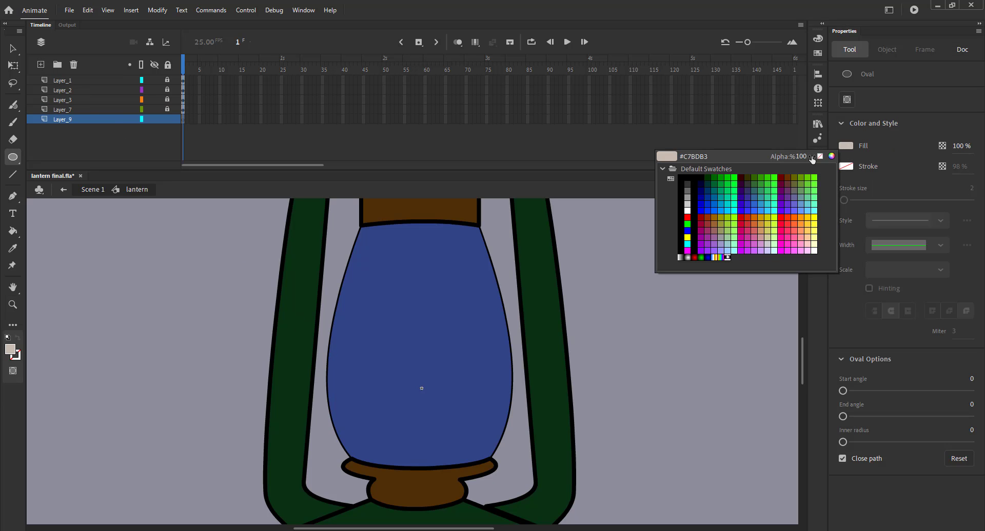
left_click(811, 216)
mouse_move(381, 381)
left_mouse_down()
mouse_move(434, 432)
mouse_move(438, 426)
left_mouse_up()
Step: Convert the circle into a graphic symbol named flame
key("v")
left_click(427, 415)
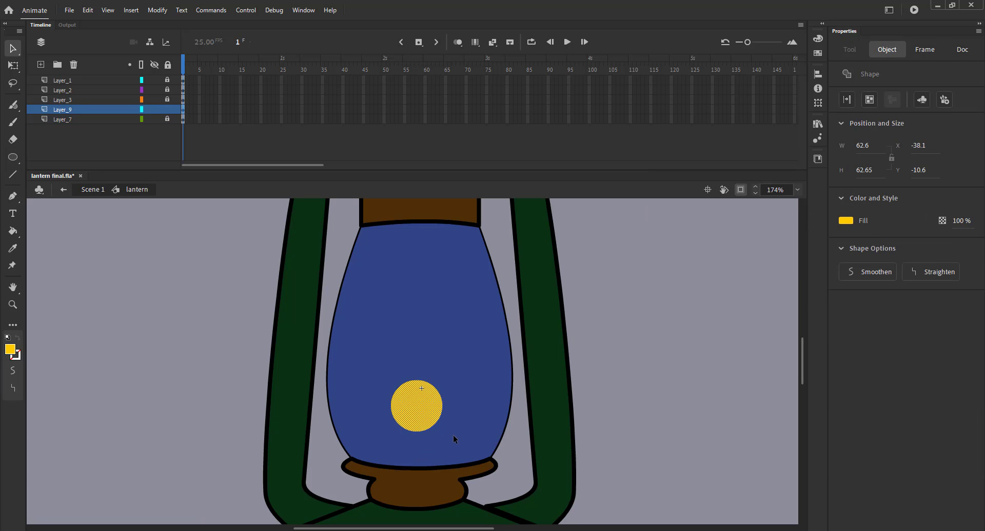
key("F8")
type("flame")
key("Return")
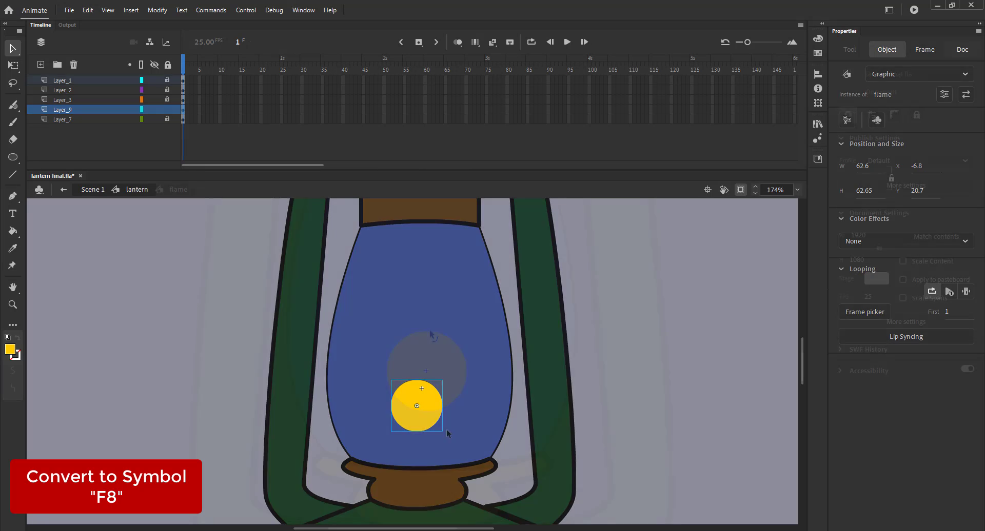
Step: Inside the flame symbol, reshape the circle into a tall thin teardrop and delete the stray fragment at its tip
left_click_drag(439, 241, 395, 226)
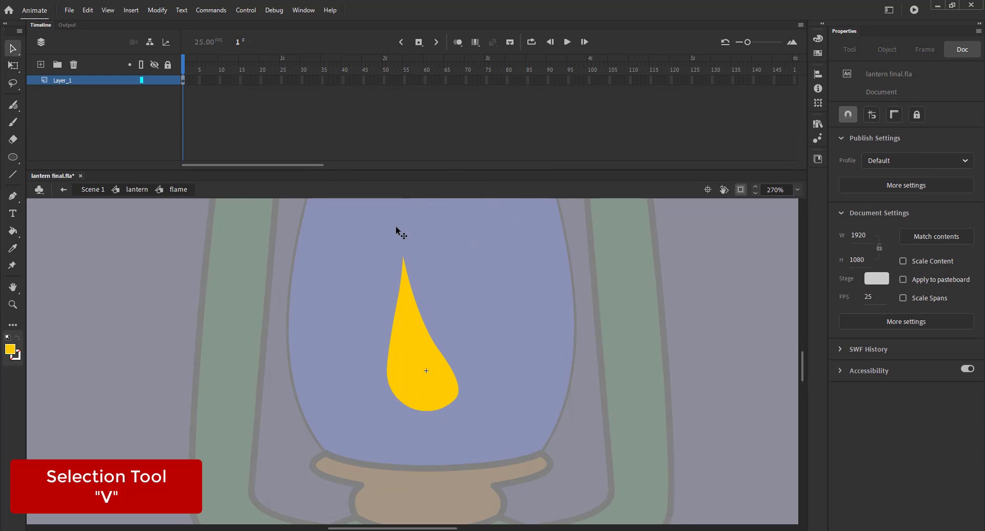
left_click_drag(454, 378, 416, 373)
left_click(405, 279)
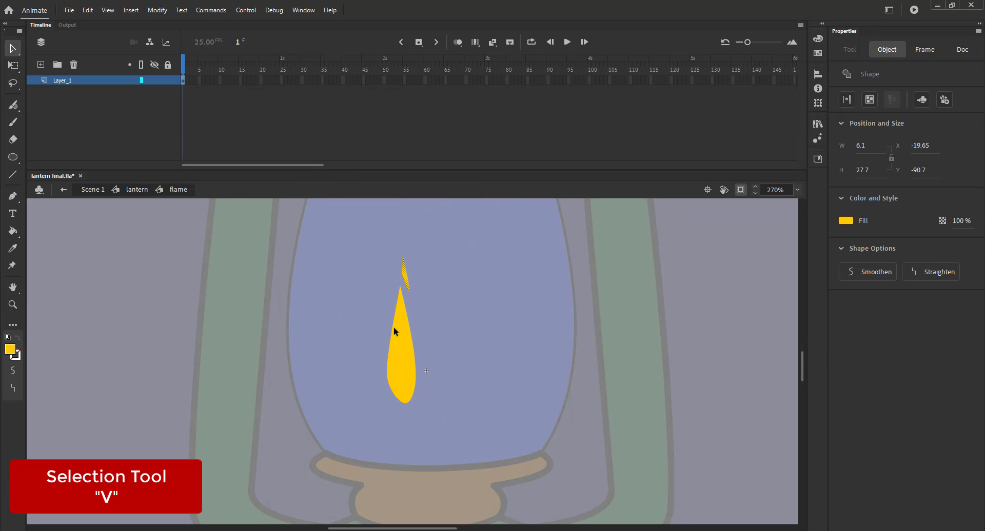
key("Delete")
left_click_drag(408, 285, 407, 225)
left_click_drag(423, 397, 406, 403)
Step: Scale the flame shape to 144%
left_click(402, 404)
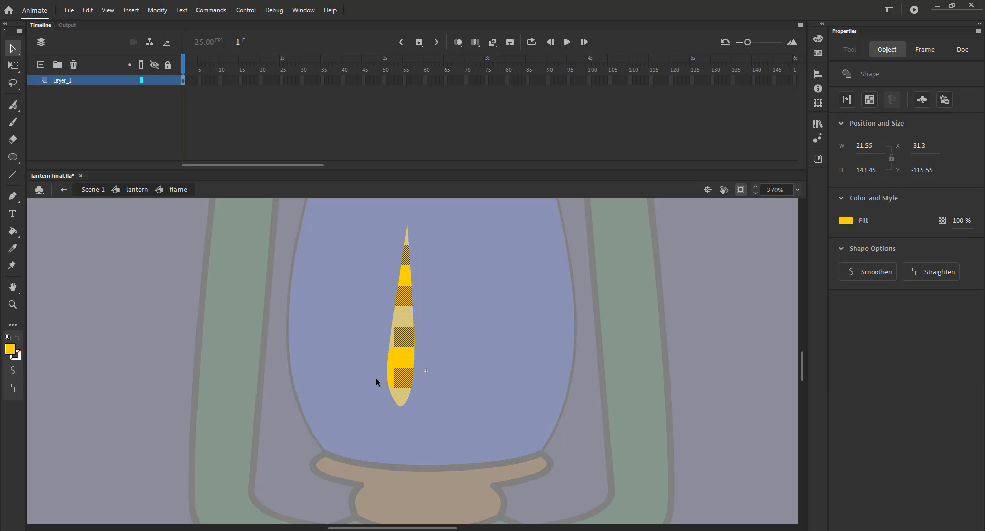
key("ctrl+alt+s")
type("144")
key("Return")
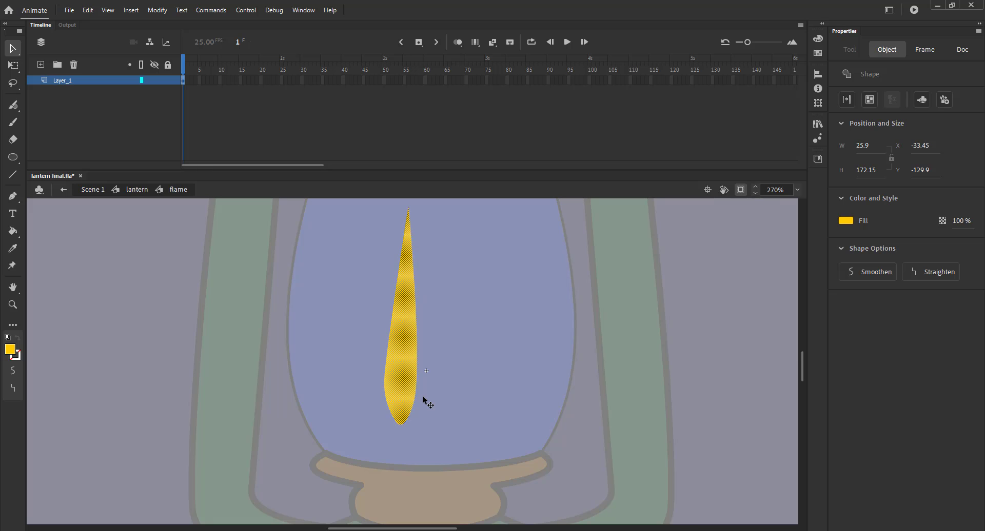
left_click(454, 402)
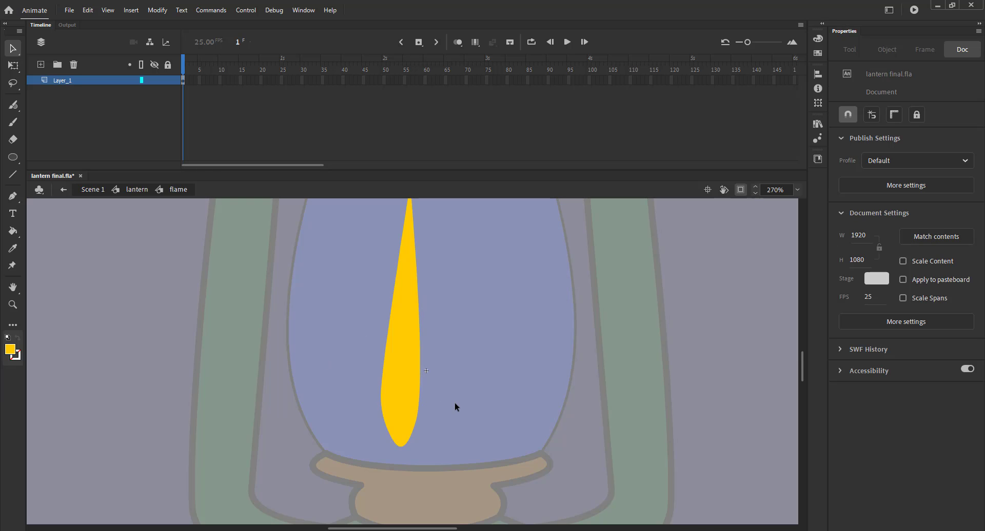
Step: Move the flame onto the lantern's wick and scale it to 64%
key("ctrl+2")
key("ctrl+z")
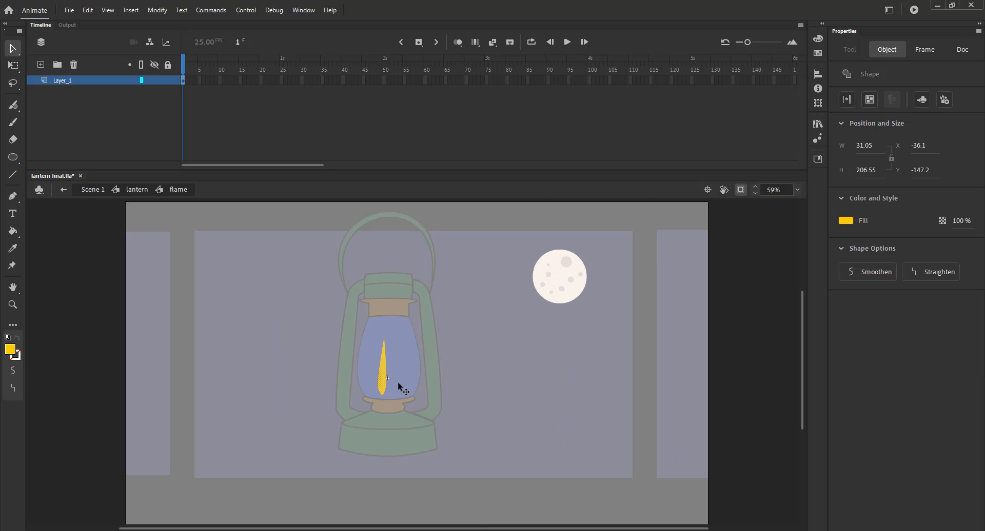
left_click_drag(382, 383, 388, 389)
key("ctrl+alt+s")
type("64")
key("Return")
Step: Nudge the flame into place above the wick and return to the lantern symbol
key("shift+Down")
key("shift+Down")
key("Up")
key("Up")
key("Up")
key("Up")
left_click(137, 189)
left_click_drag(387, 394, 388, 393)
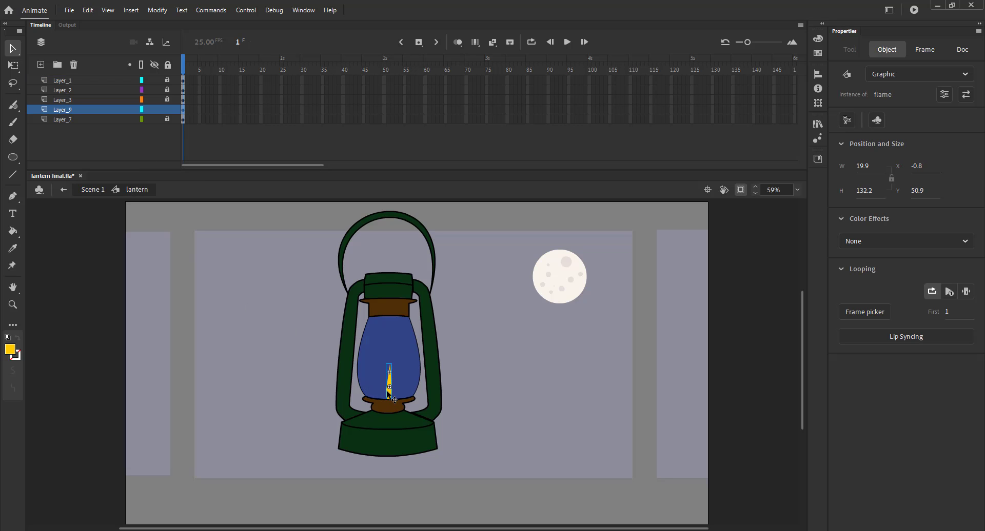
Step: Open the flame symbol and adjust the curve handles near its base with the Subselection tool
key("q")
double_click(389, 391)
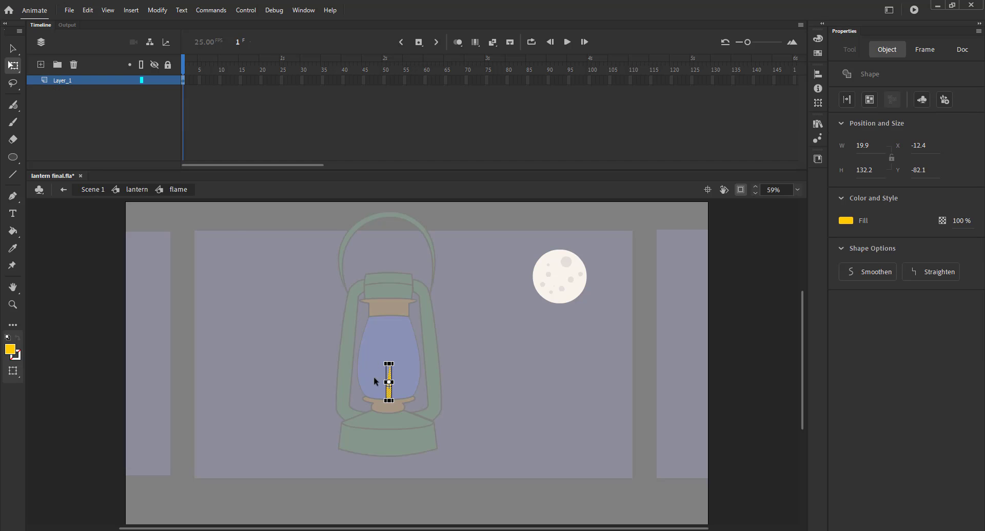
key("z")
left_click_drag(337, 343, 385, 483)
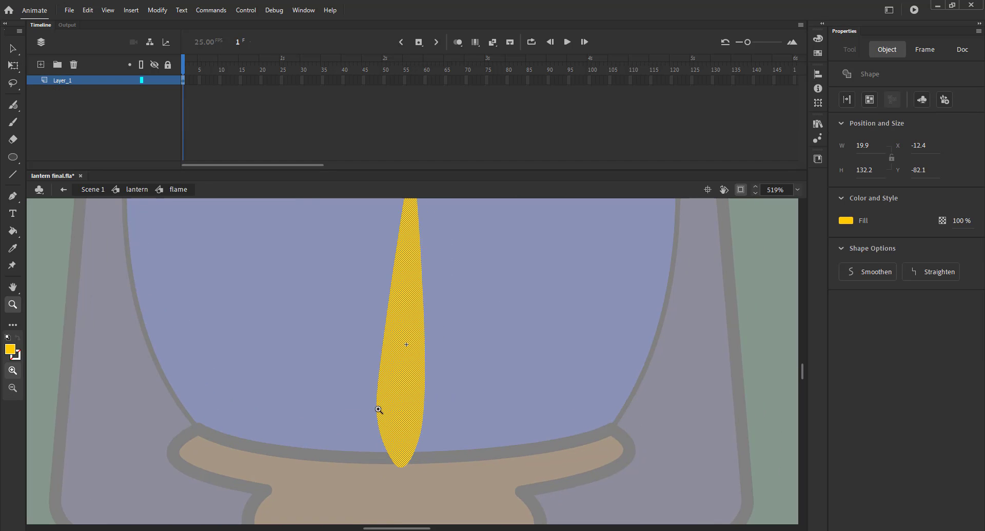
key("v")
left_click(359, 391)
key("ctrl+minus")
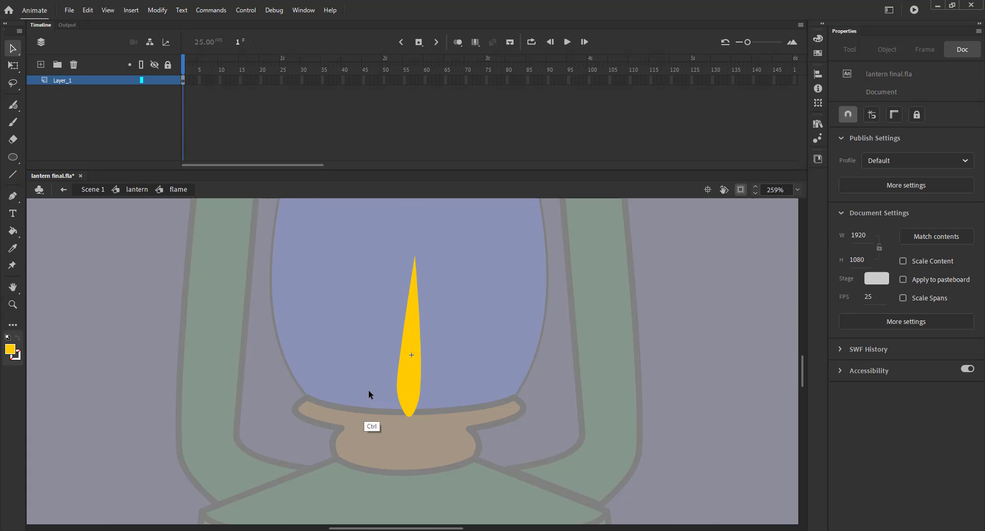
left_click(396, 378)
left_click(394, 392)
left_click(423, 389)
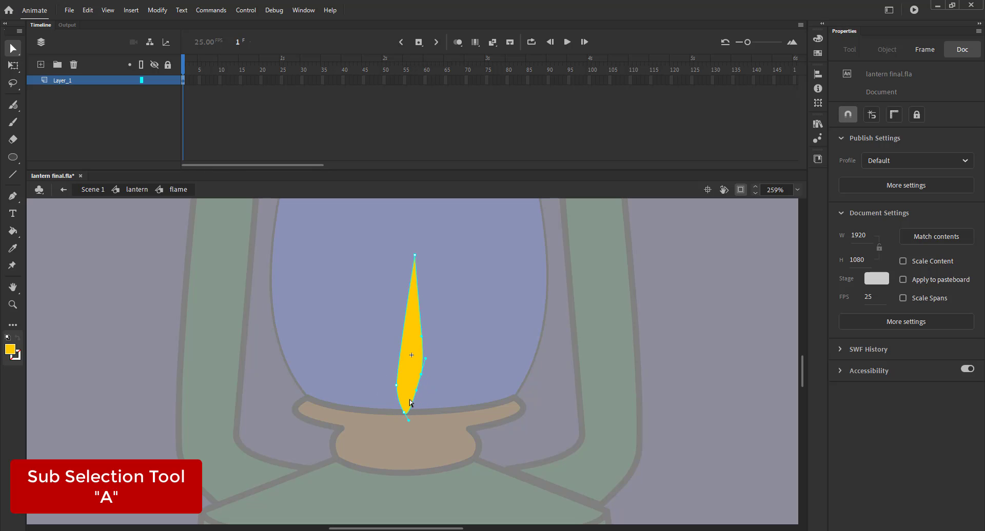
left_click_drag(410, 401, 435, 420)
mouse_move(421, 376)
left_mouse_down()
mouse_move(421, 390)
mouse_move(443, 385)
mouse_move(422, 378)
left_mouse_up()
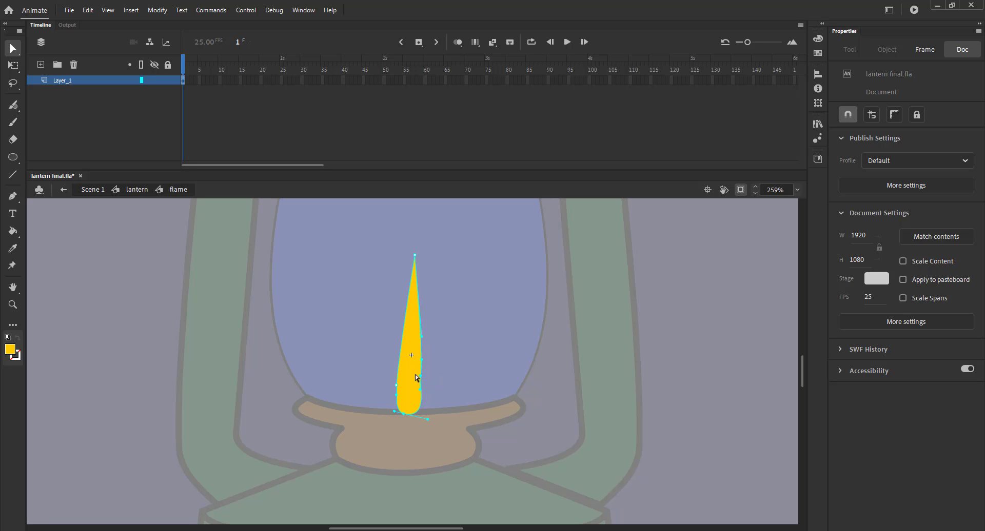
Step: Delete an extra anchor point at the flame's base and reposition its bottom point
left_click(369, 365)
left_click(421, 401)
left_click(420, 408)
key("Delete")
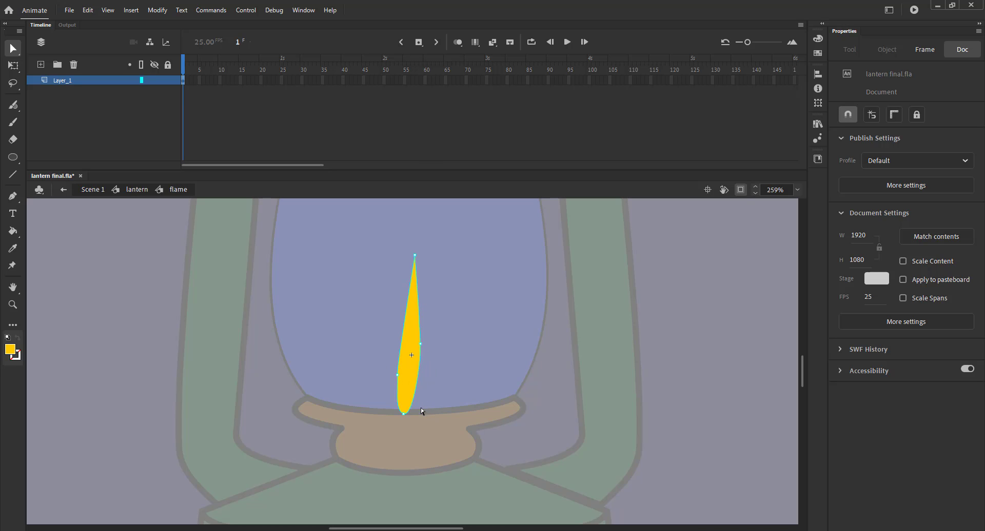
mouse_move(413, 416)
left_mouse_down()
mouse_move(421, 418)
mouse_move(407, 414)
left_mouse_up()
left_click(397, 375)
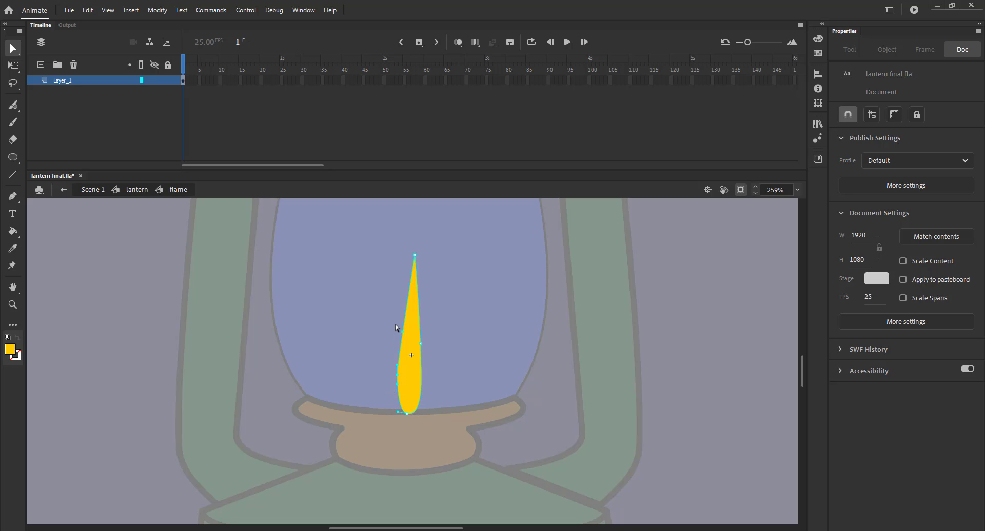
left_click(375, 336)
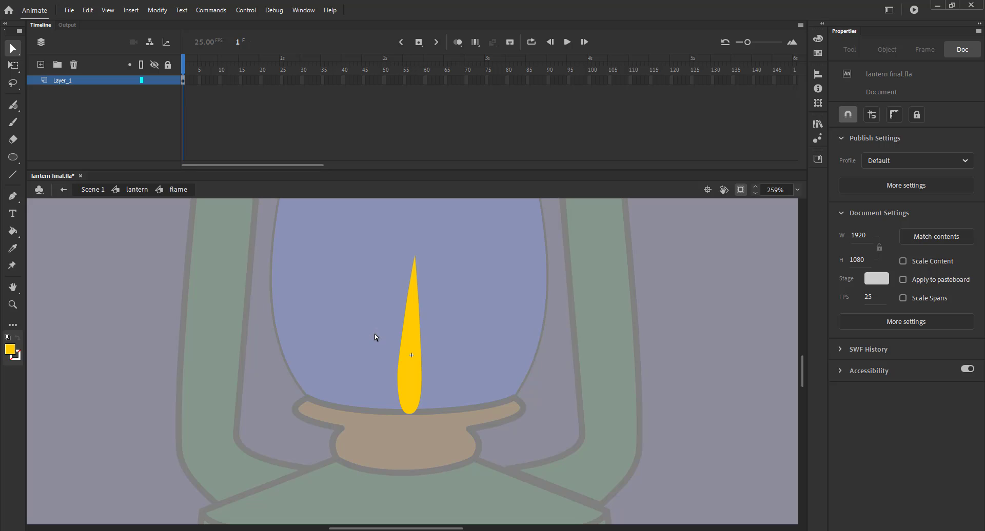
Step: Extend the flame's timeline to 40 frames and add a keyframe at frame 5
left_click_drag(300, 91, 344, 84)
key("F5")
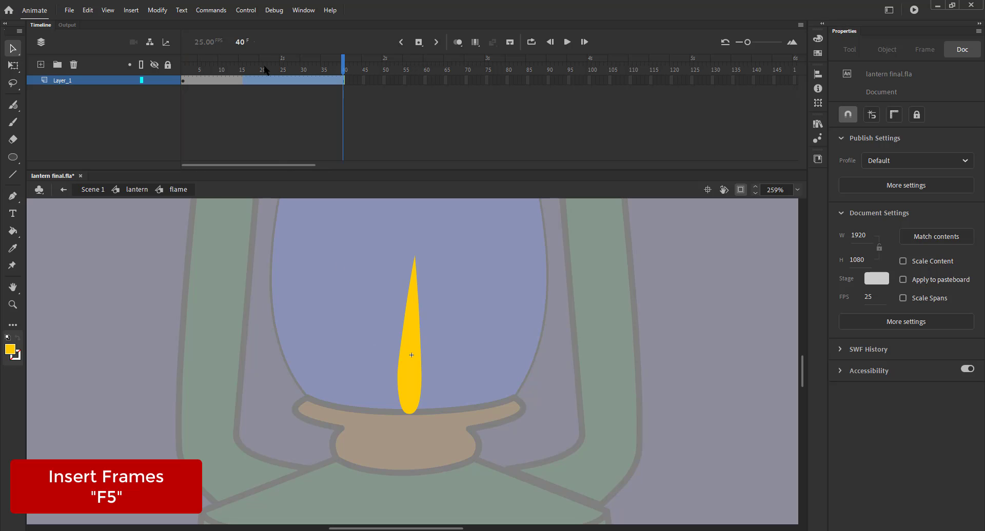
left_click(201, 71)
left_click(201, 76)
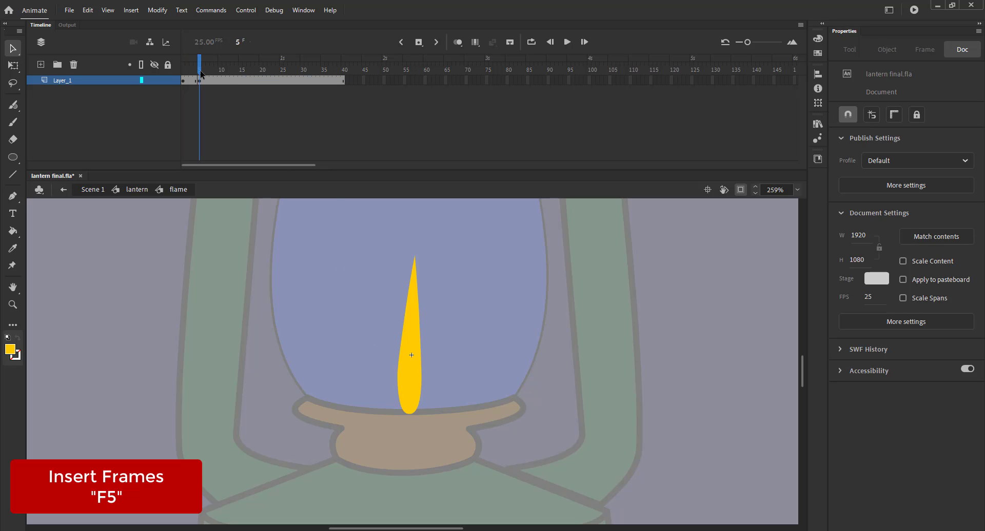
key("F6")
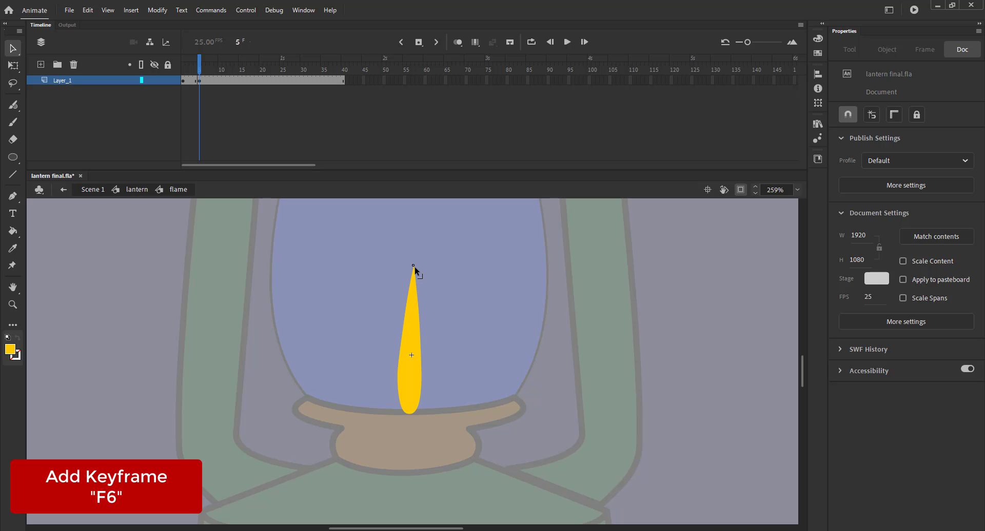
Step: Pull the flame's tip down slightly at frame 5 and step ahead to frame 10
left_click_drag(414, 268, 413, 274)
key("period")
key("period")
key("period")
key("period")
key("period")
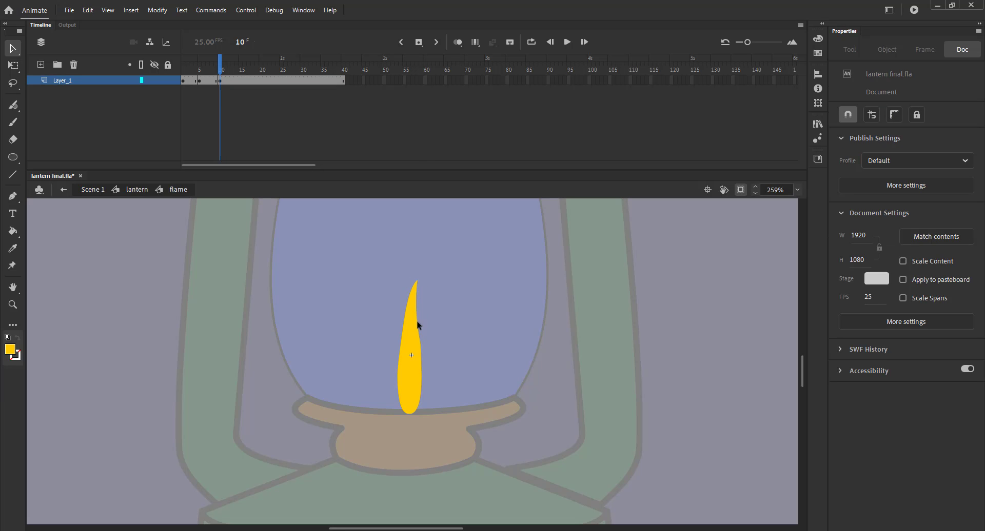
left_click_drag(419, 332, 414, 289)
key("ctrl+z")
key("ctrl+z")
key("ctrl+z")
Step: Bend the flame's middle at frame 10 and create a shape tween over the first keyframes
left_click_drag(412, 306, 413, 332)
left_click(204, 81)
right_click(205, 81)
left_click(234, 102)
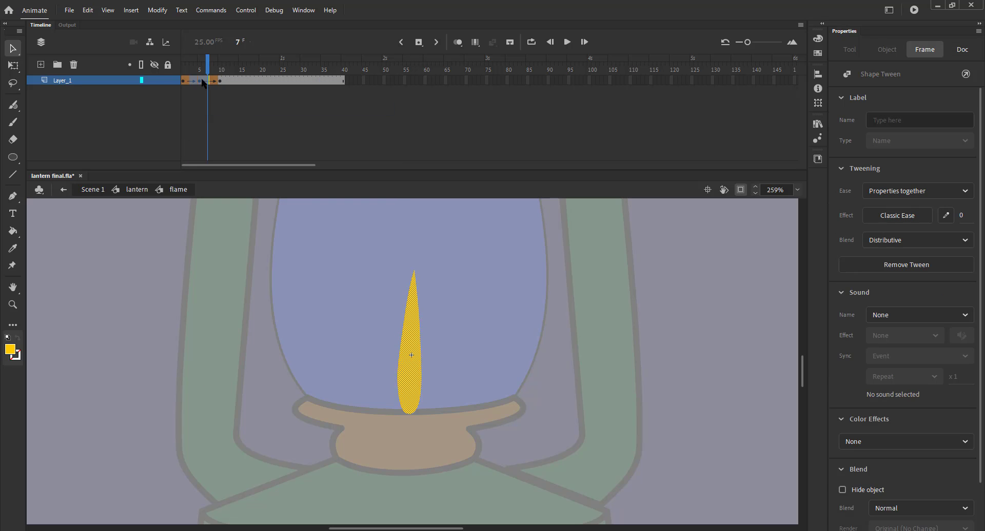
Step: Add a keyframe at frame 15 and pull the flame's tip up and to the left
left_click_drag(208, 72, 240, 72)
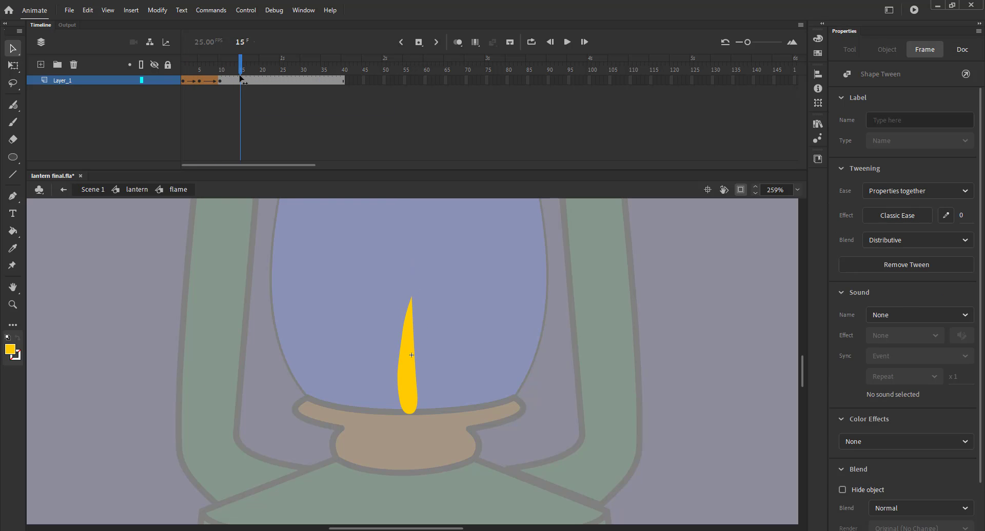
left_click(302, 122)
key("F6")
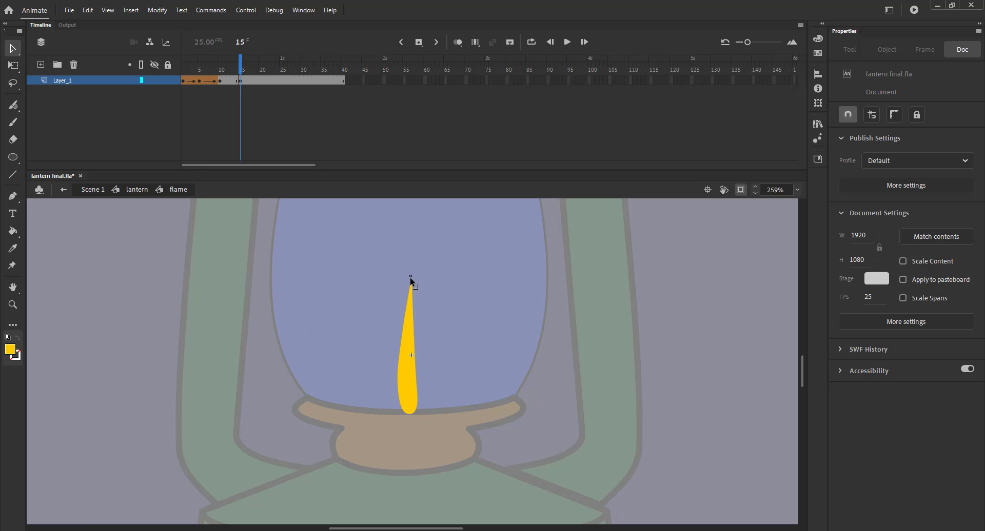
left_click_drag(411, 278, 407, 269)
left_click(374, 284)
Step: At frame 20, shift the flame's sides and delete a thin sliver at its tip
left_click(260, 72)
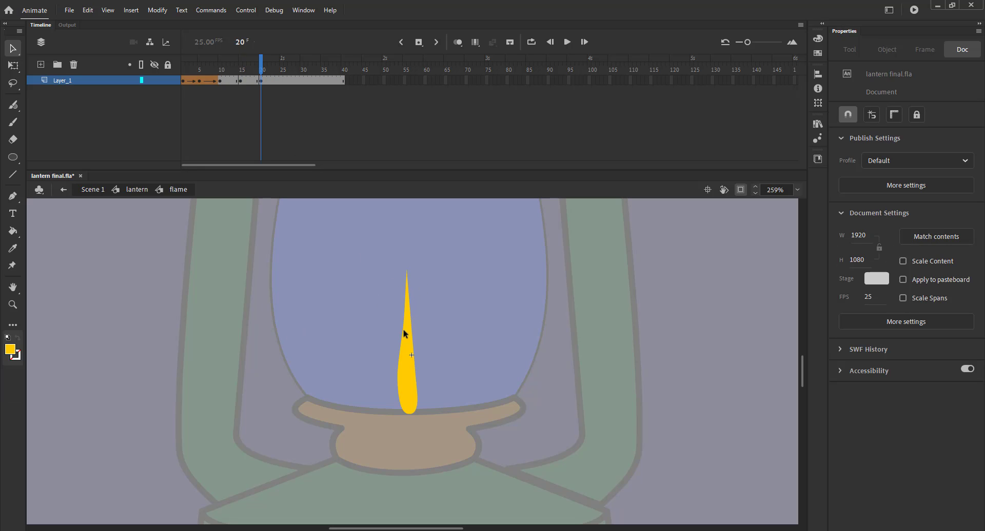
left_click_drag(403, 336, 407, 335)
left_click_drag(400, 372, 403, 369)
left_click(408, 306)
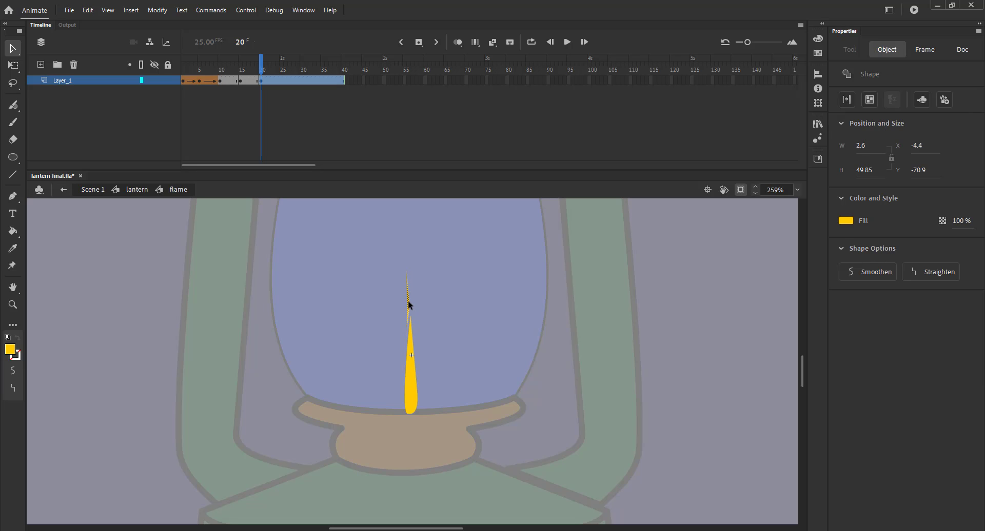
key("Delete")
Step: Refine the flame's tip and sides at frame 20 and create a shape tween from frame 15
left_click_drag(410, 314, 380, 253)
mouse_move(409, 347)
left_mouse_down()
mouse_move(403, 277)
mouse_move(414, 343)
left_mouse_up()
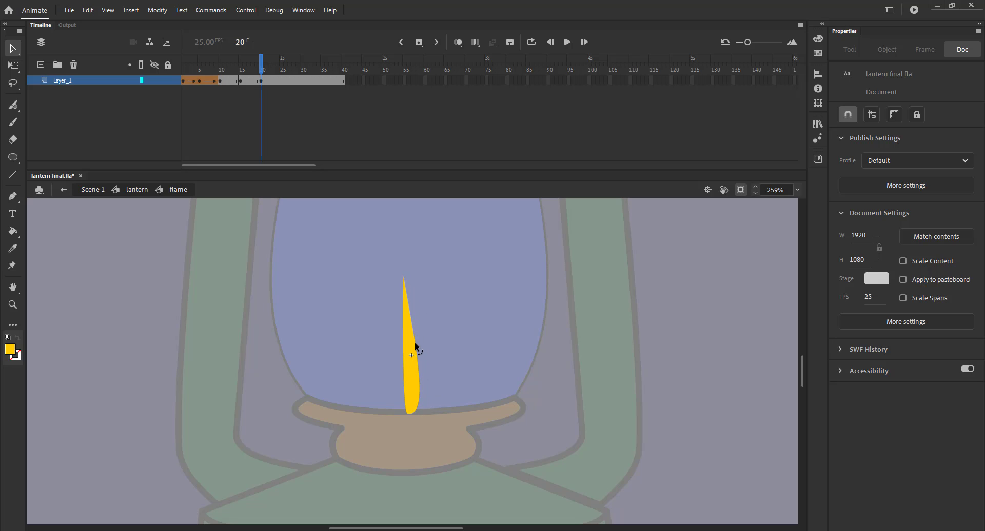
left_click_drag(403, 277, 409, 275)
left_click_drag(405, 363, 403, 363)
right_click(247, 81)
left_click(308, 115)
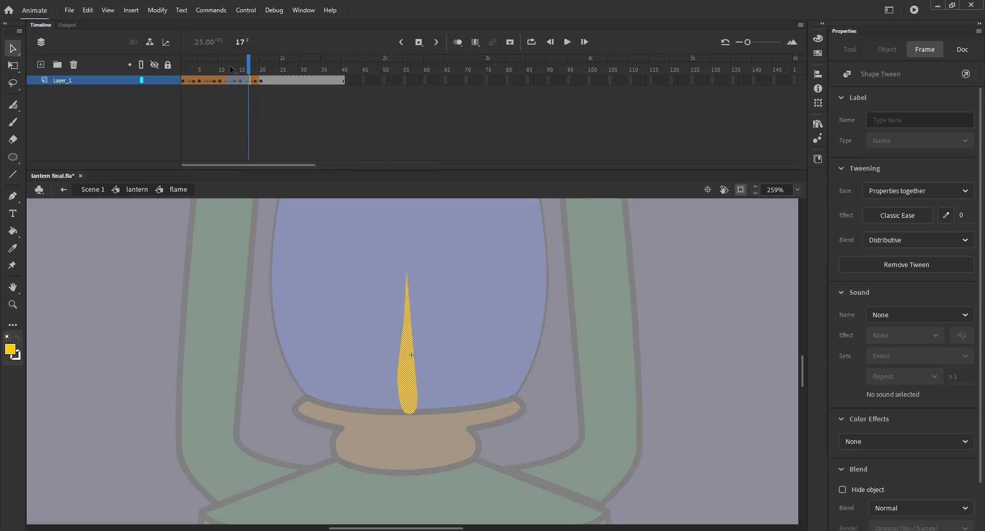
Step: Add two shape hints at frame 15 and place them on the flame's tip and base
left_click_drag(260, 70, 240, 73)
left_click(294, 284)
key("ctrl+shift+h")
key("ctrl+shift+h")
left_click_drag(407, 341, 411, 290)
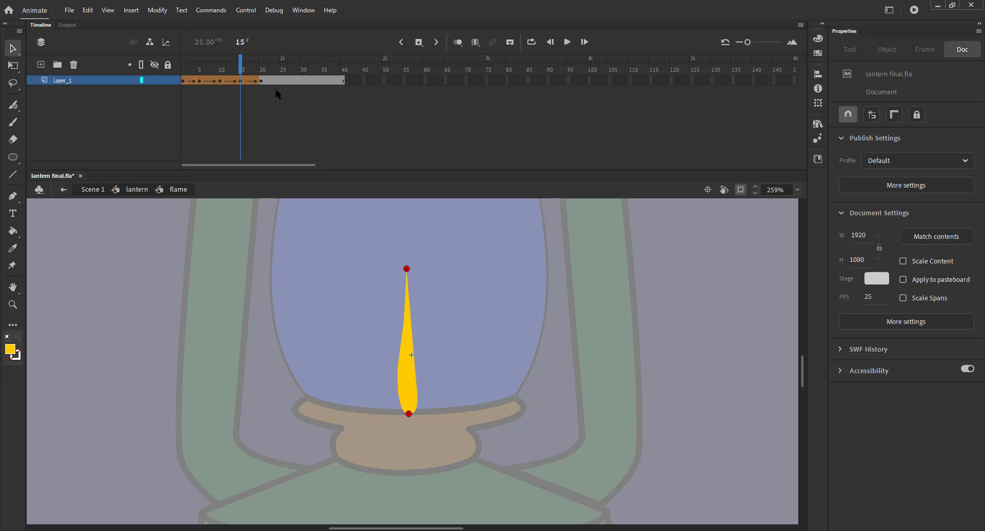
Step: At frame 20, move the matching shape hints onto the flame's base and tip
left_click(262, 70)
left_click(407, 337)
left_click(385, 340)
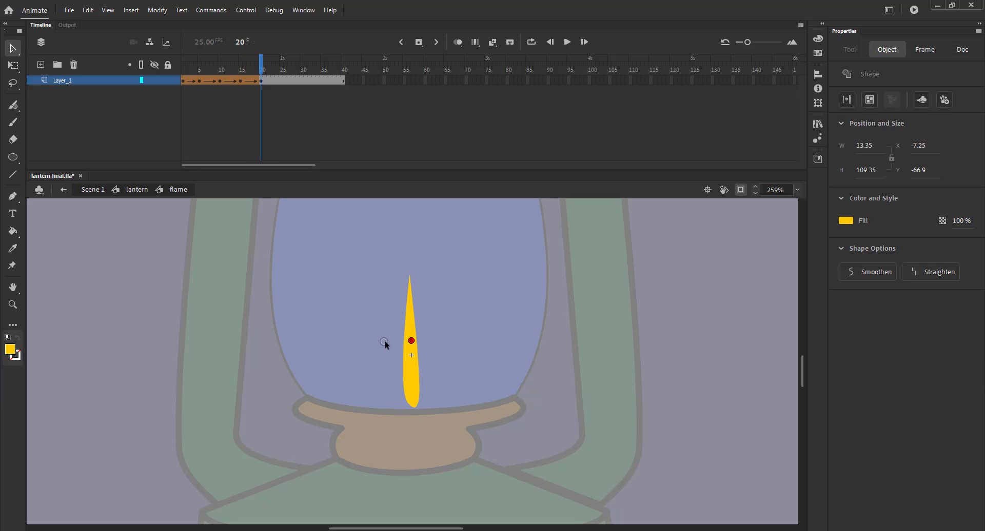
left_click_drag(411, 340, 411, 408)
left_click_drag(411, 339, 410, 271)
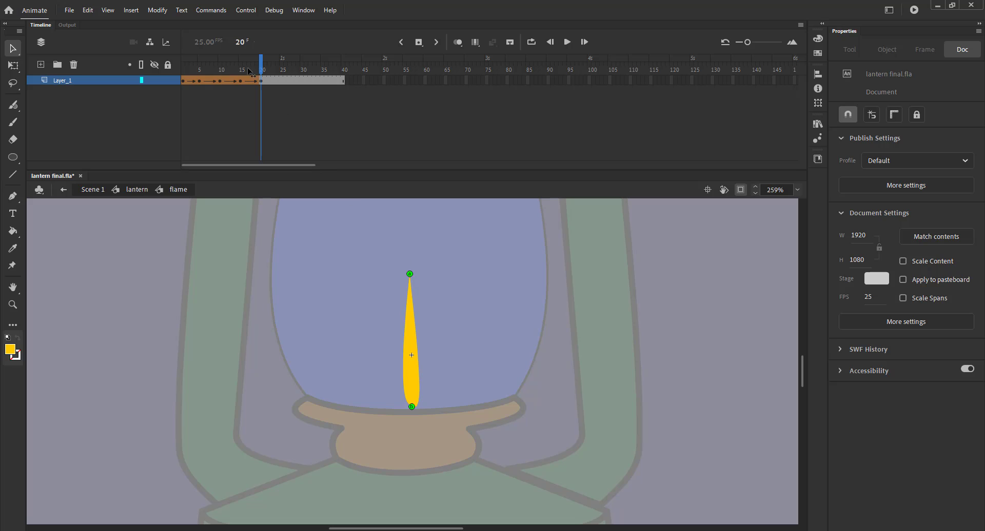
Step: Play back the flame animation from the start
left_click_drag(248, 68, 183, 82)
key("Return")
Step: Add a keyframe at frame 25 and pull the flame's tip down and to the left
left_click(282, 70)
key("F6")
left_click_drag(409, 275, 401, 307)
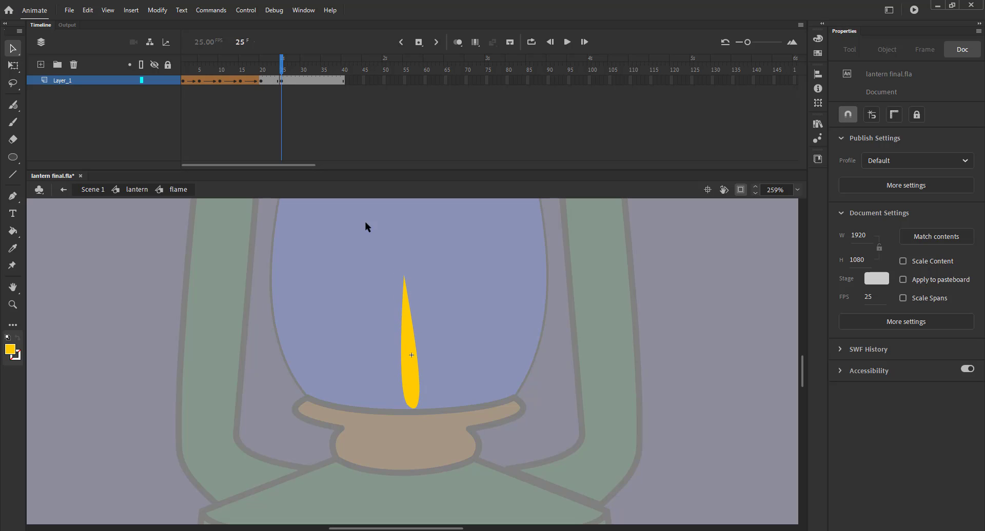
Step: Add a keyframe at frame 30 and lower the flame's tip slightly to the right, then select frame 1
left_click_drag(282, 71, 303, 72)
left_click_drag(405, 276, 410, 291)
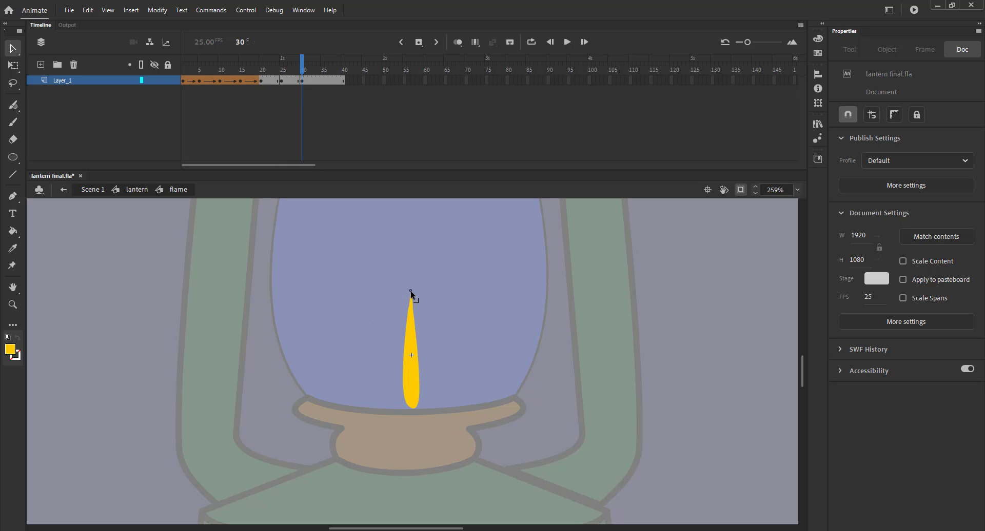
left_click(321, 72)
left_click(184, 81)
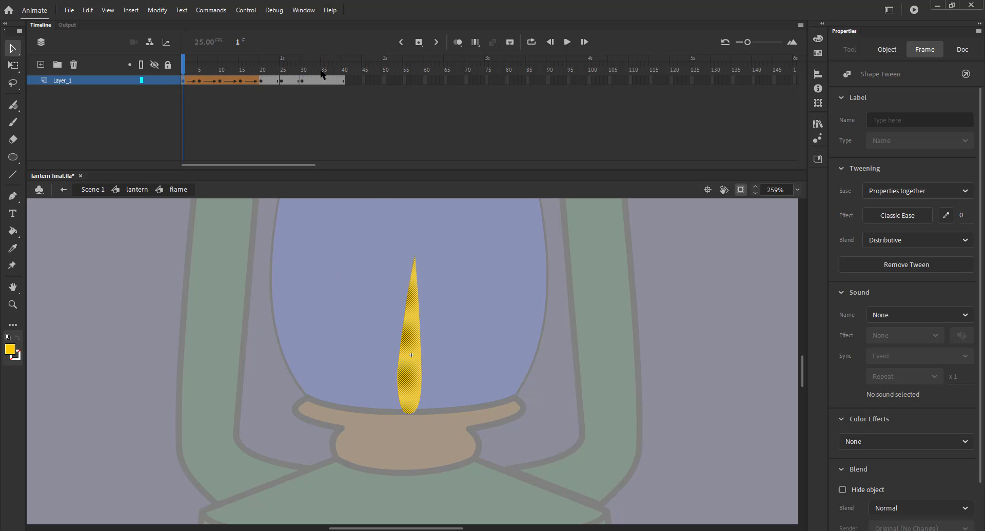
Step: Extend the shape tween to frame 35, remove the extra frames after it, and play the animation
left_click(314, 80)
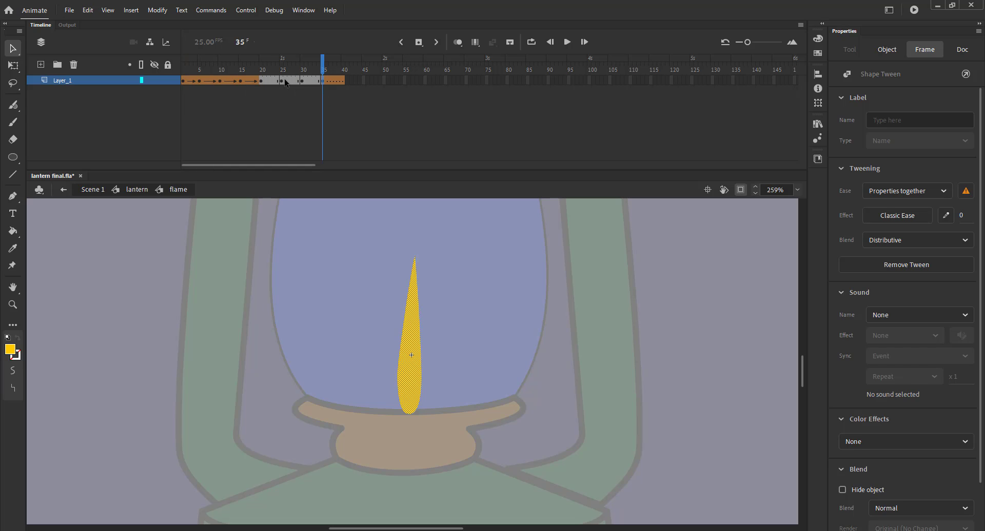
right_click(296, 80)
left_click(316, 110)
mouse_move(323, 71)
left_mouse_down()
mouse_move(306, 71)
mouse_move(326, 81)
left_mouse_up()
left_click(303, 118)
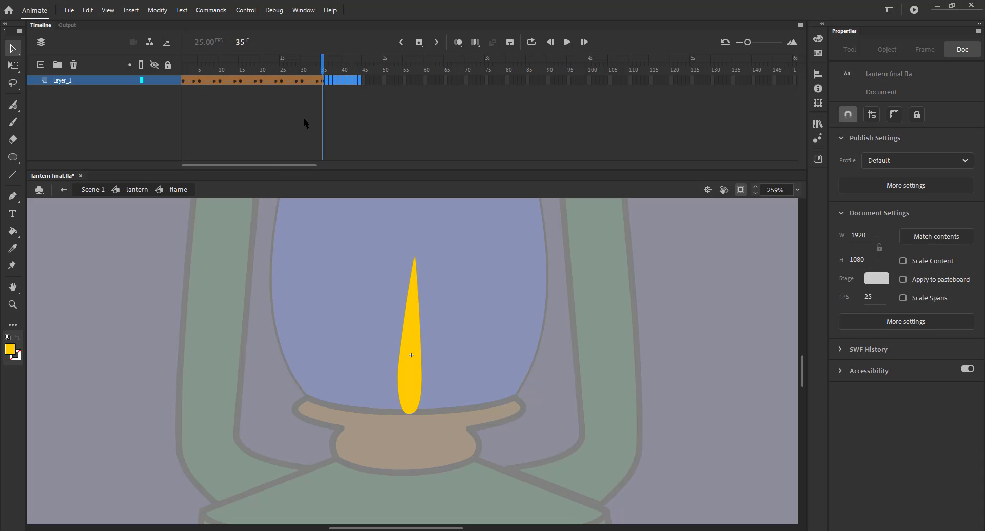
key("Return")
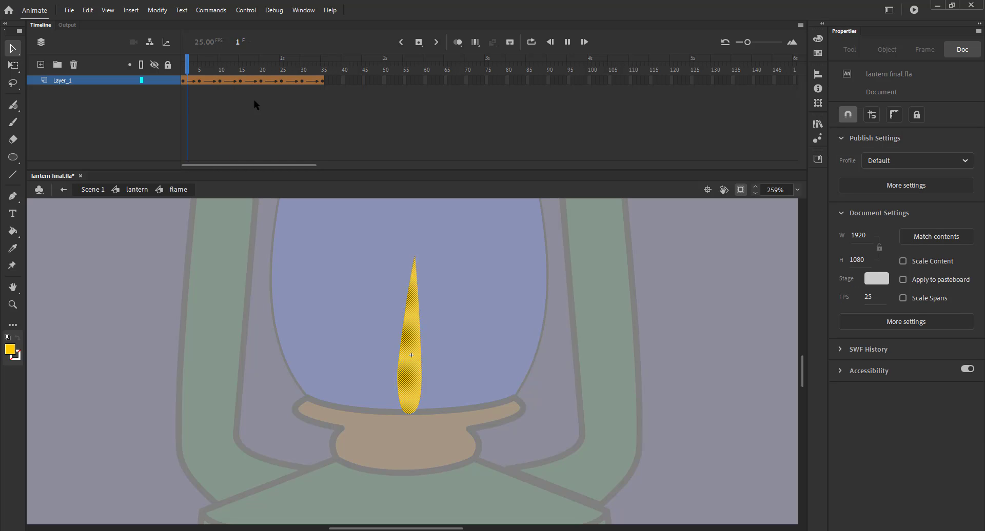
Step: Add shape hints to the tween starting at frame 25 and place them on the flame's base and tip
mouse_move(256, 71)
left_mouse_down()
mouse_move(270, 71)
mouse_move(261, 71)
left_mouse_up()
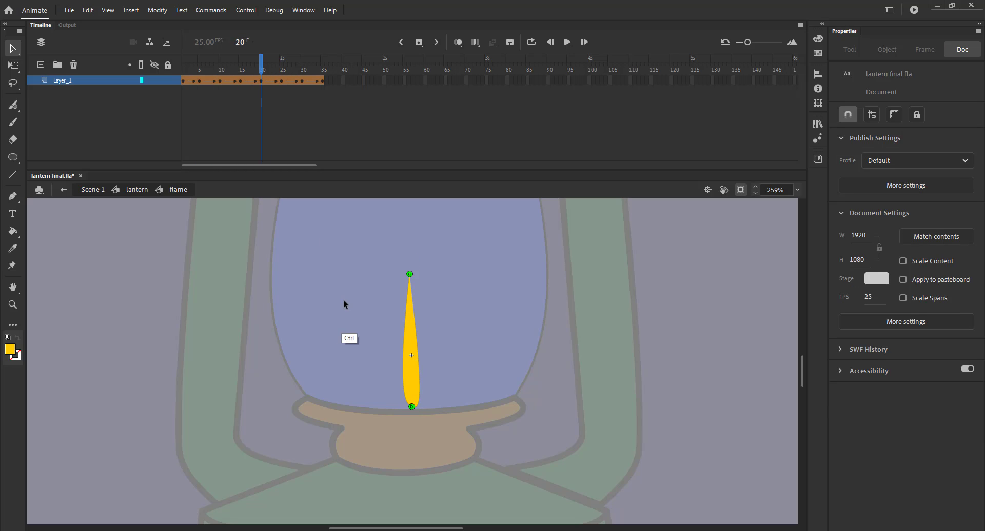
key("ctrl+shift+h")
left_click(281, 69)
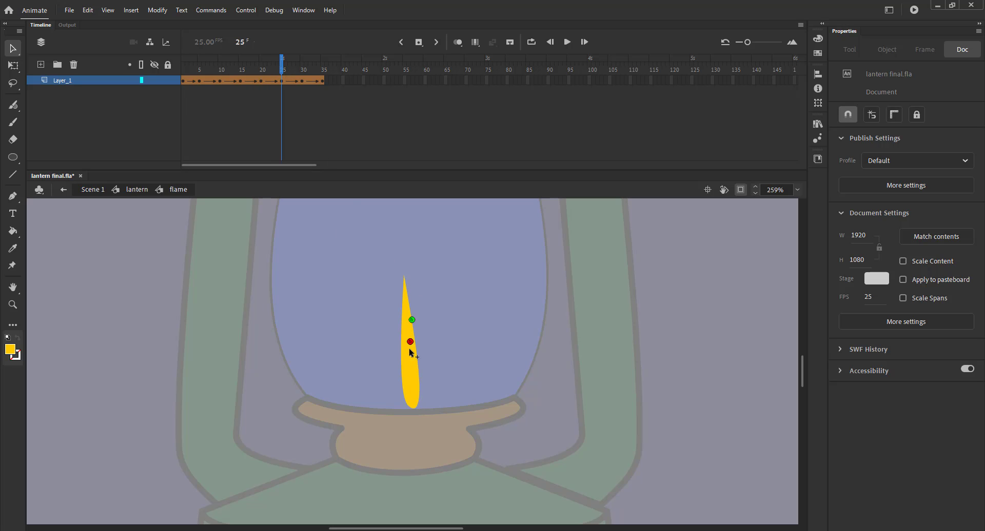
left_click_drag(412, 320, 411, 407)
left_click_drag(410, 342, 402, 277)
Step: At frame 30, move the matching shape hints onto the flame's base and tip
left_click(258, 71)
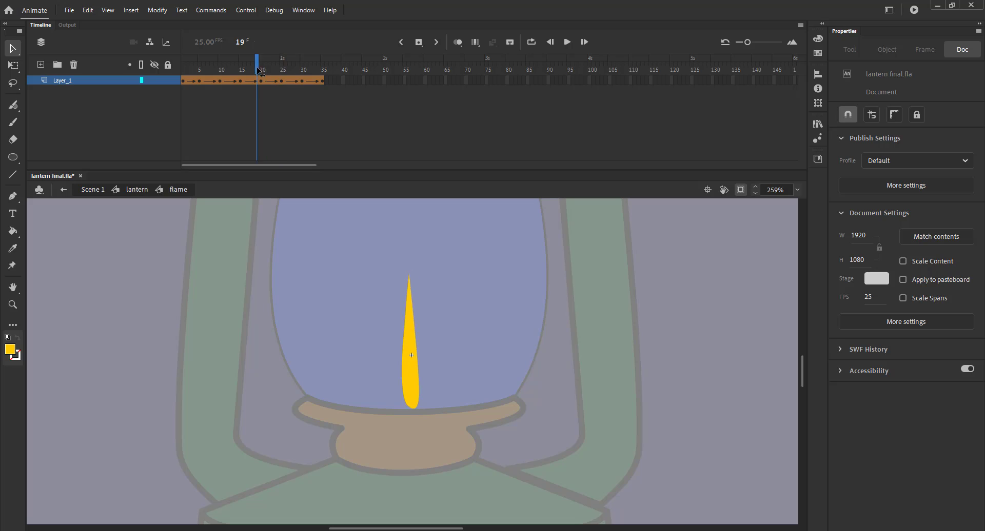
left_click_drag(258, 71, 282, 71)
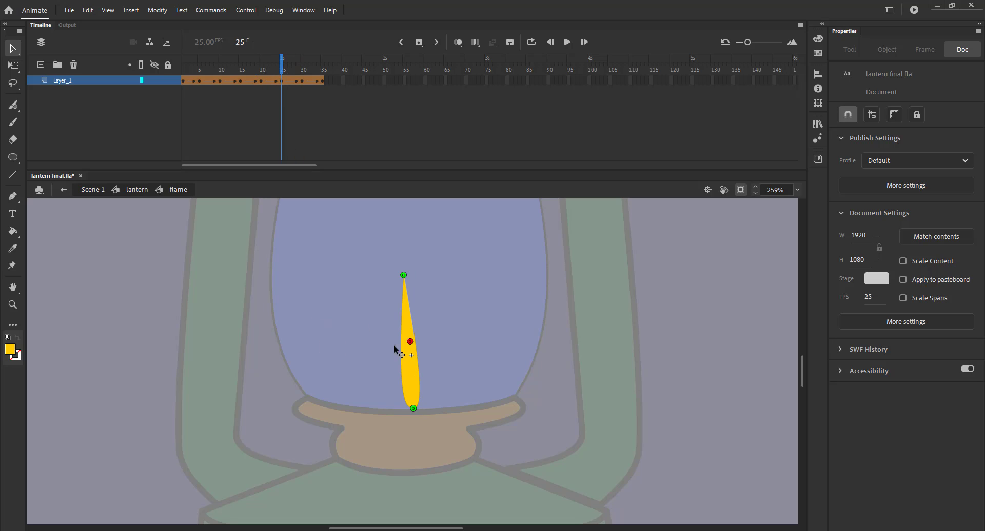
left_click(303, 71)
left_click_drag(412, 350, 411, 408)
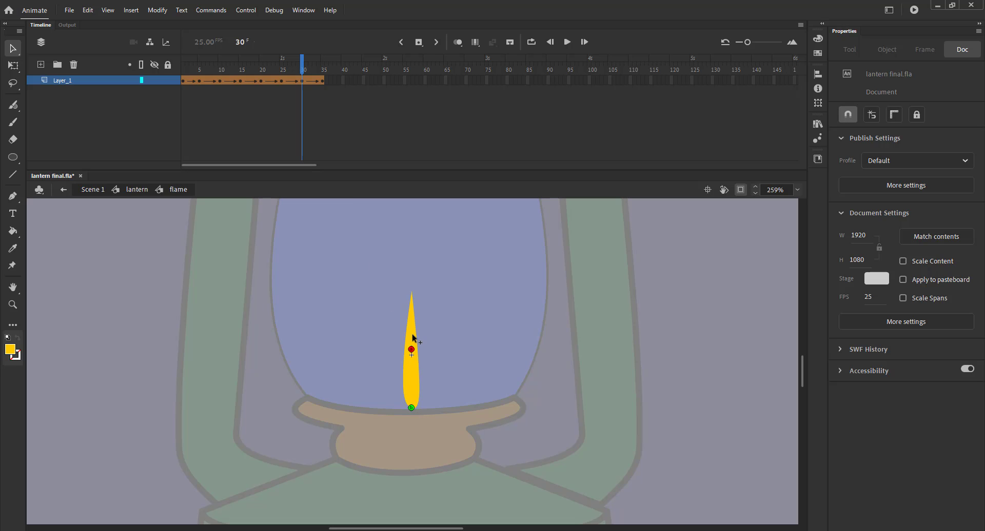
left_click_drag(413, 334, 412, 291)
Step: Remove the final frame from the flame's timeline
left_click_drag(281, 69, 319, 72)
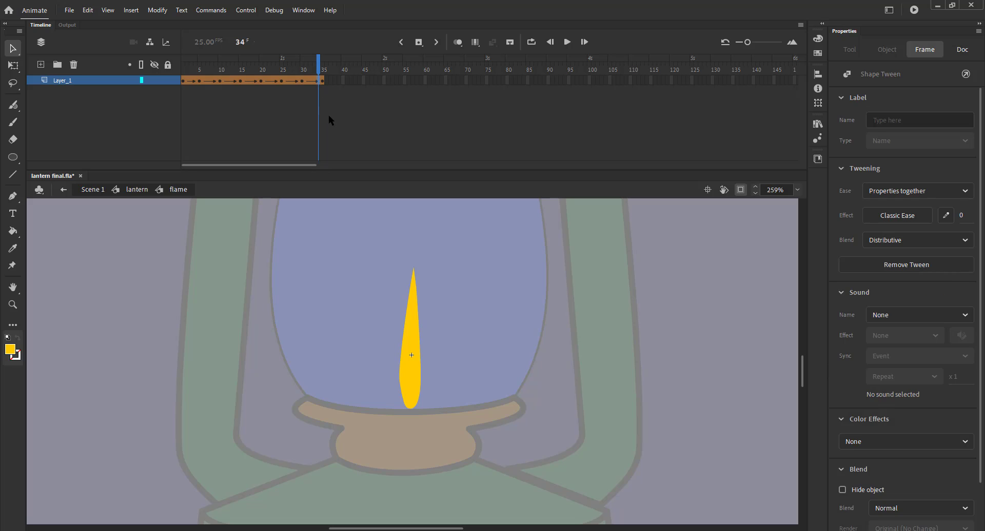
left_click(340, 67)
key("shift+F5")
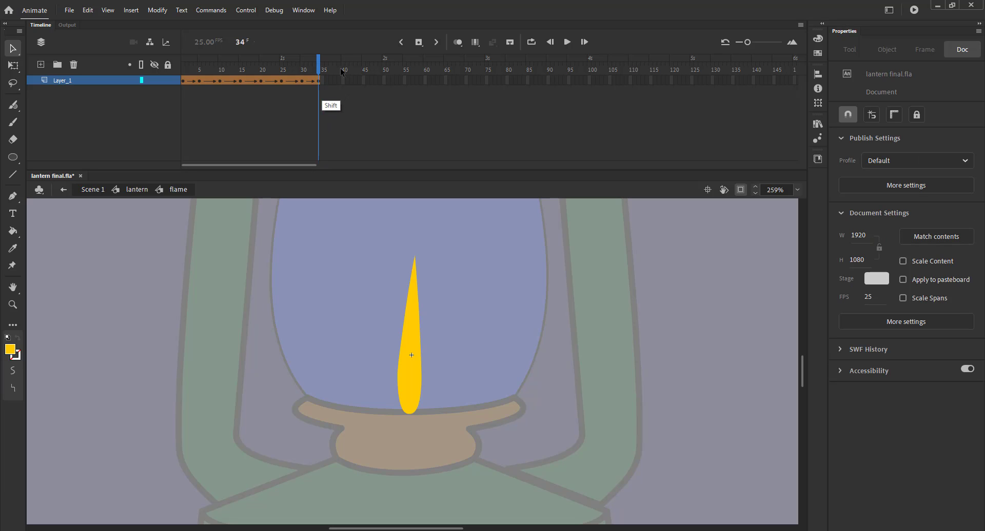
Step: Add shape hints at frame 30 on the flame's base and tip and match them at frame 34
mouse_move(308, 70)
left_mouse_down()
mouse_move(318, 70)
mouse_move(301, 70)
left_mouse_up()
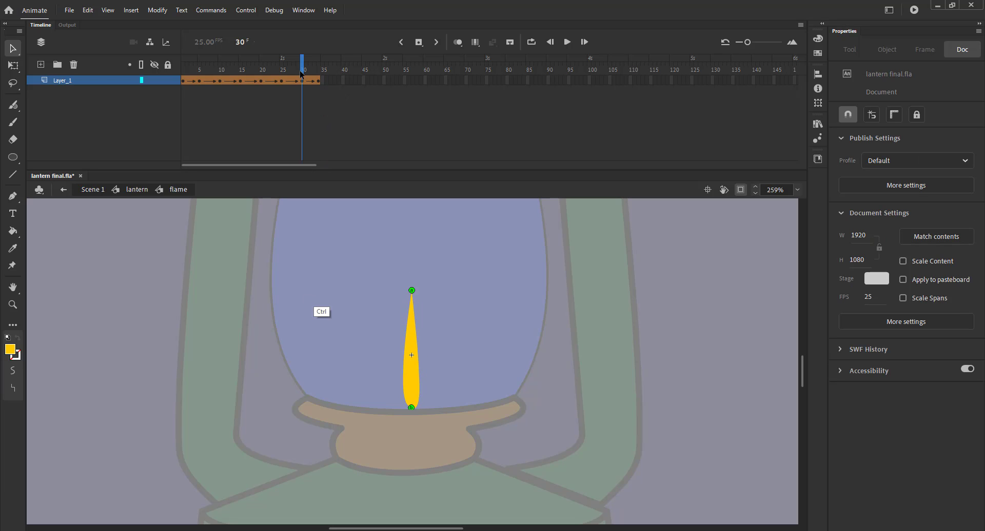
key("ctrl+shift+h")
left_click_drag(411, 350, 410, 407)
left_click_drag(411, 350, 411, 289)
left_click(319, 71)
left_click_drag(411, 407, 410, 407)
left_click_drag(410, 337, 419, 272)
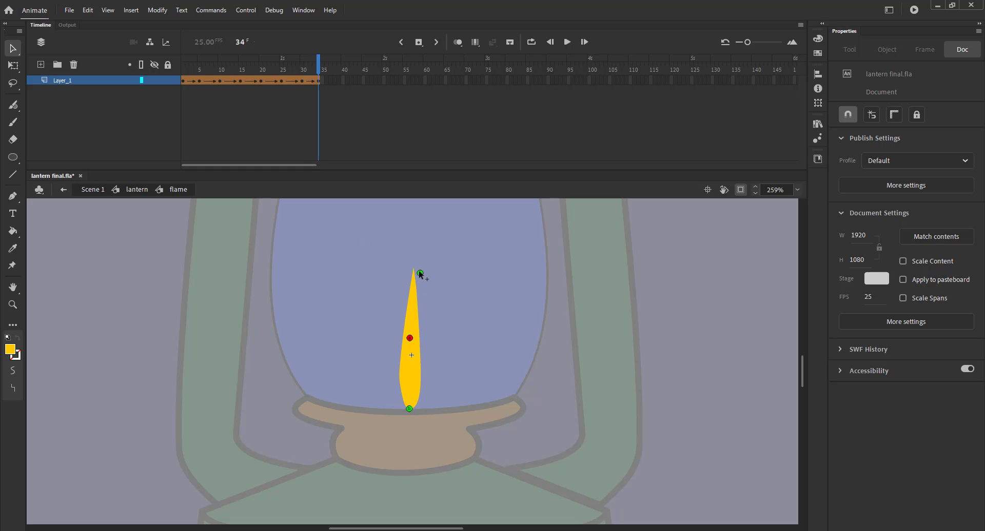
Step: Convert the flame instance inside the lantern into a graphic symbol named main flame
left_click_drag(305, 71, 141, 86)
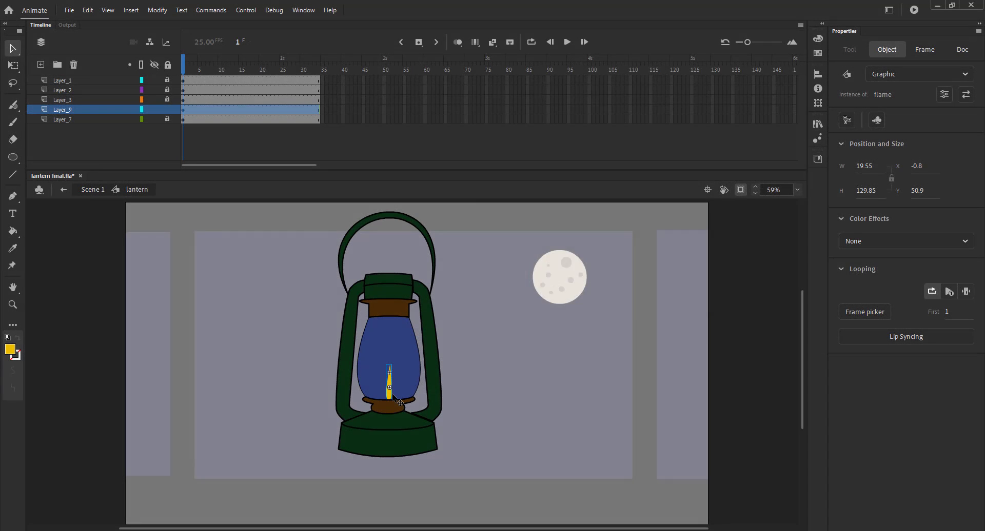
key("F8")
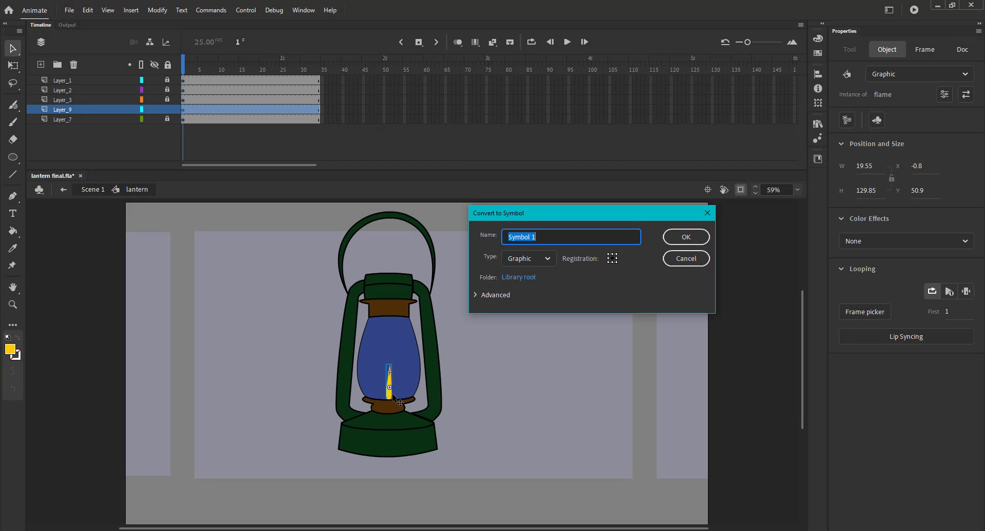
type("main")
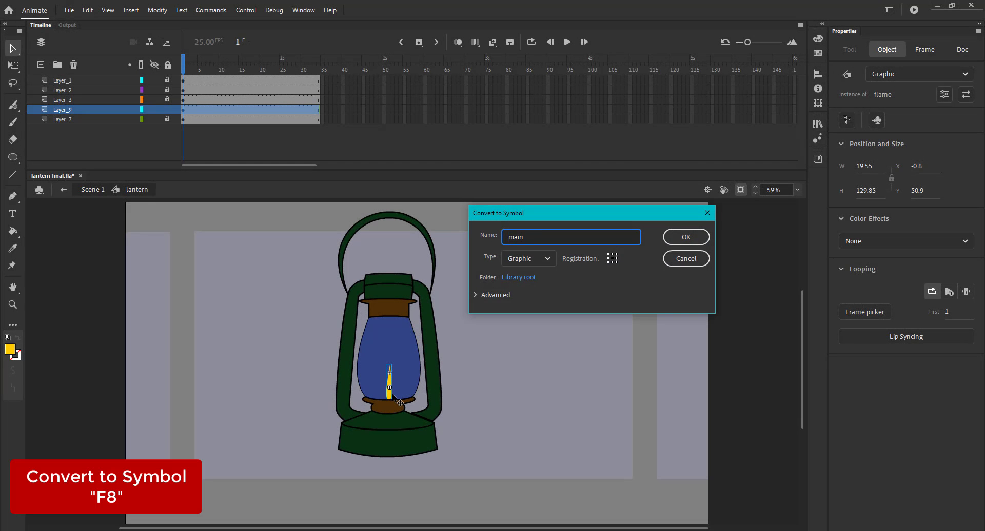
type(" flame")
key("Return")
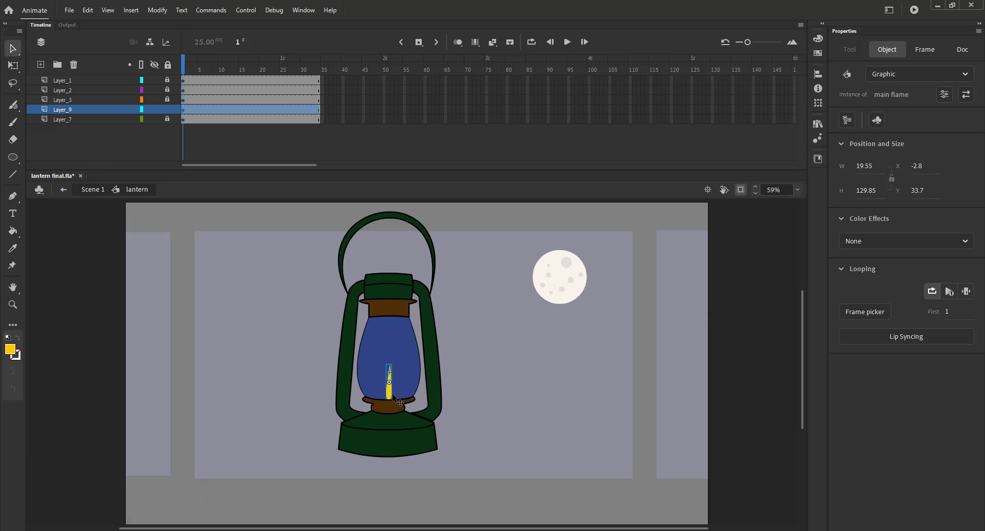
Step: Enter the main flame symbol and insert frames to match the flame animation's length
double_click(389, 388)
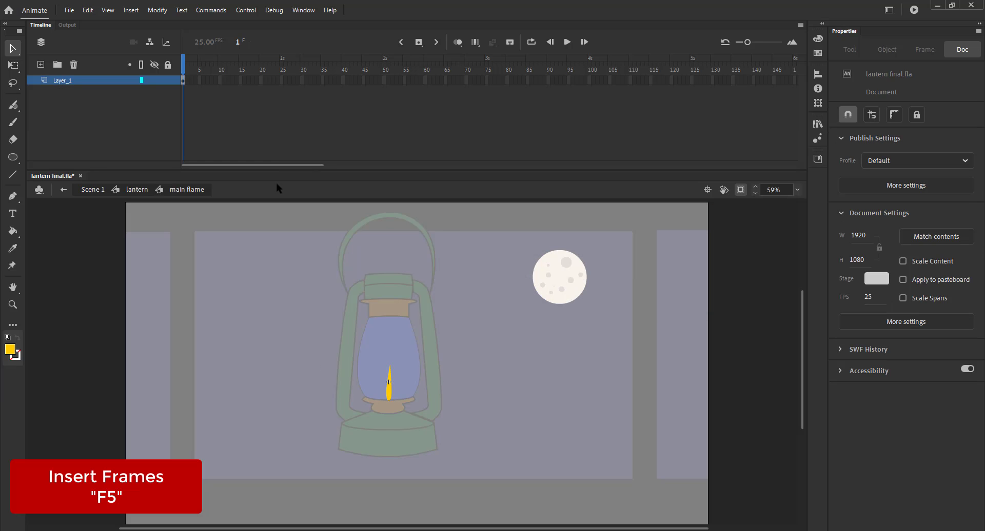
key("F5")
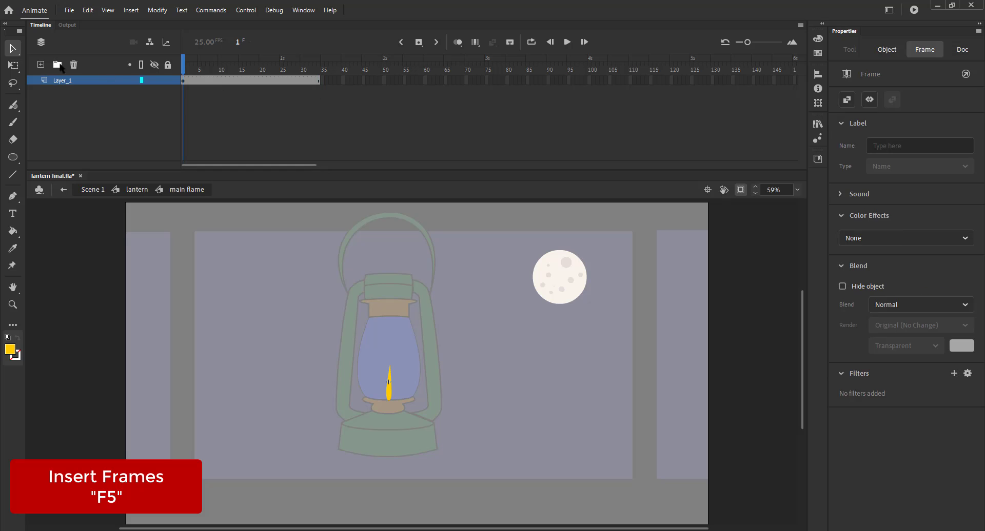
Step: Add a second layer, zoom in on the flame, and copy the flame instance
left_click(43, 64)
key("z")
left_click_drag(338, 349, 428, 420)
key("v")
left_click(446, 401)
key("ctrl+c")
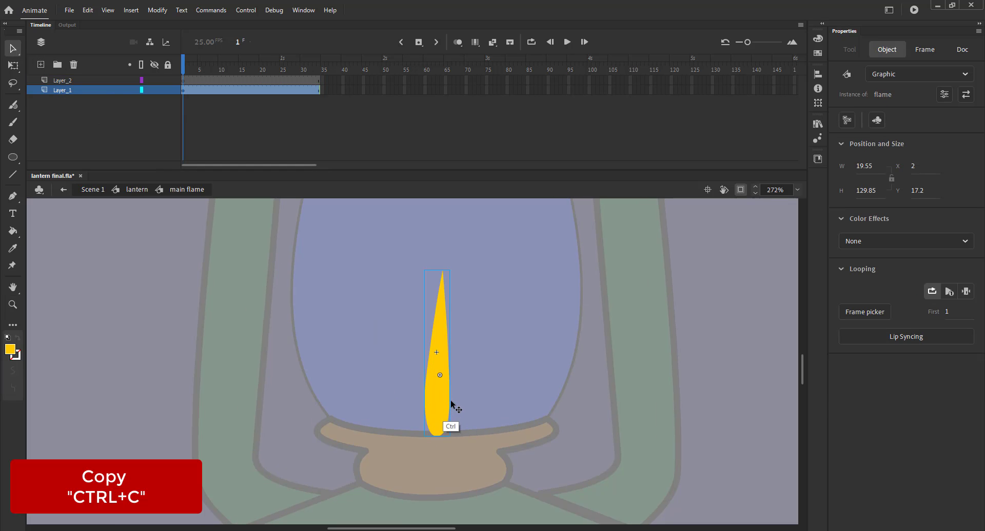
Step: Paste the flame in place on Layer_2 and scale the copy to 80%
left_click(106, 80)
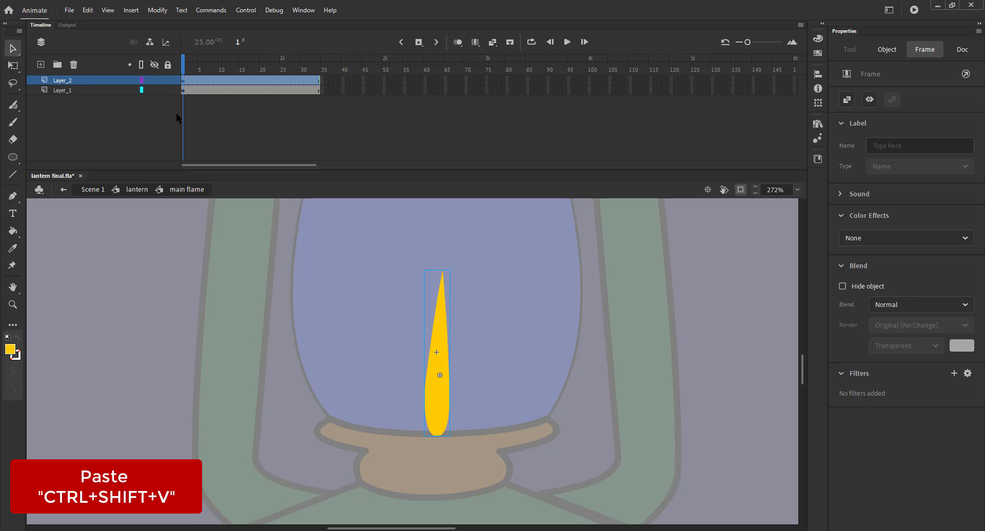
key("ctrl+alt+s")
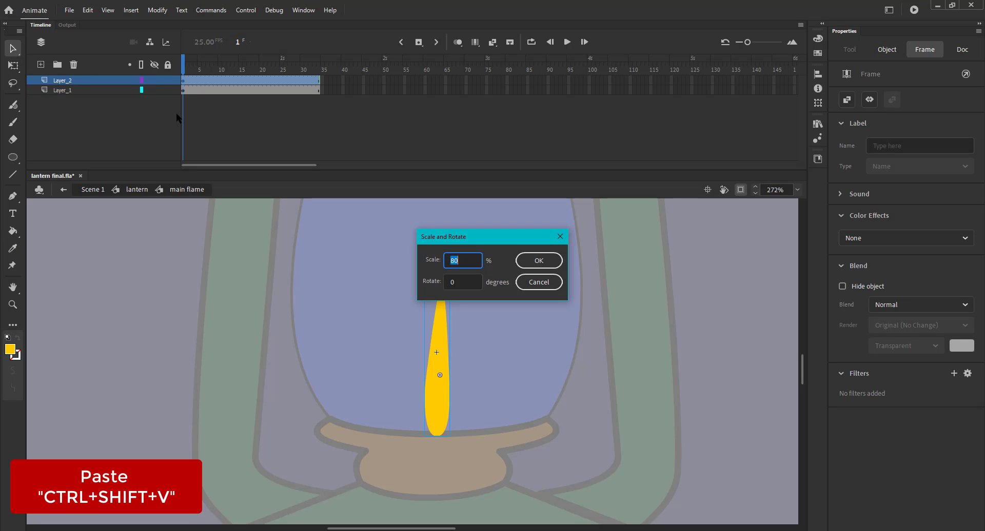
key("Return")
key("ctrl+y")
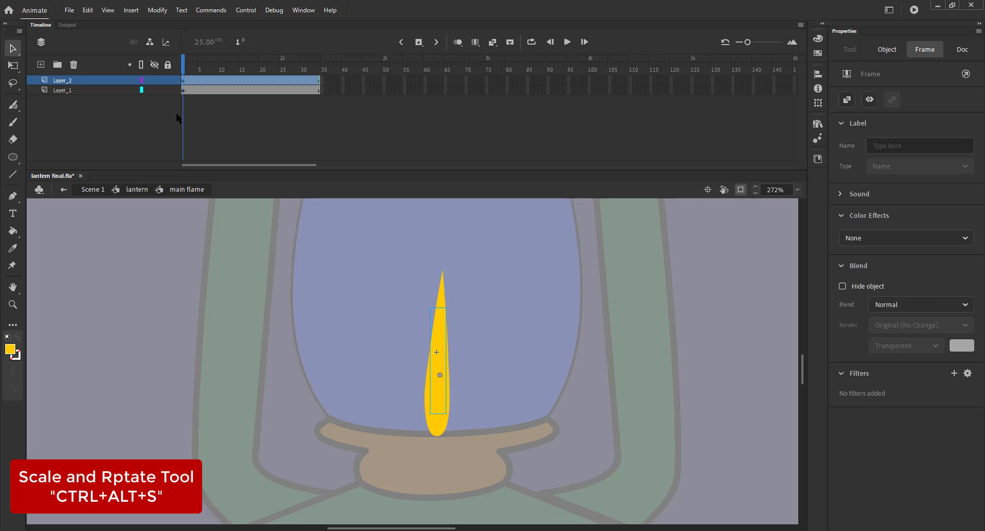
Step: Apply a yellow Tint colour effect to the smaller copy and move it down to the flame's base
left_click(438, 370)
left_click(887, 241)
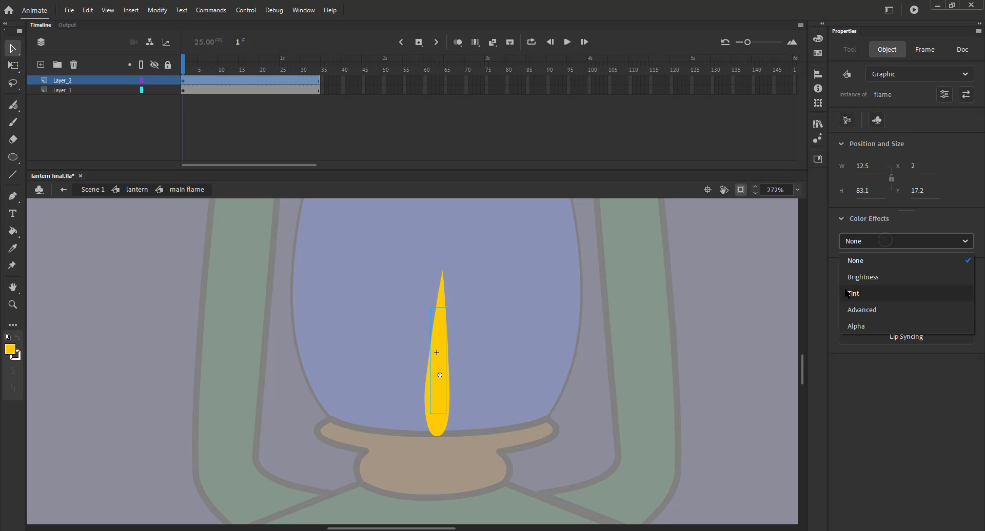
left_click(851, 293)
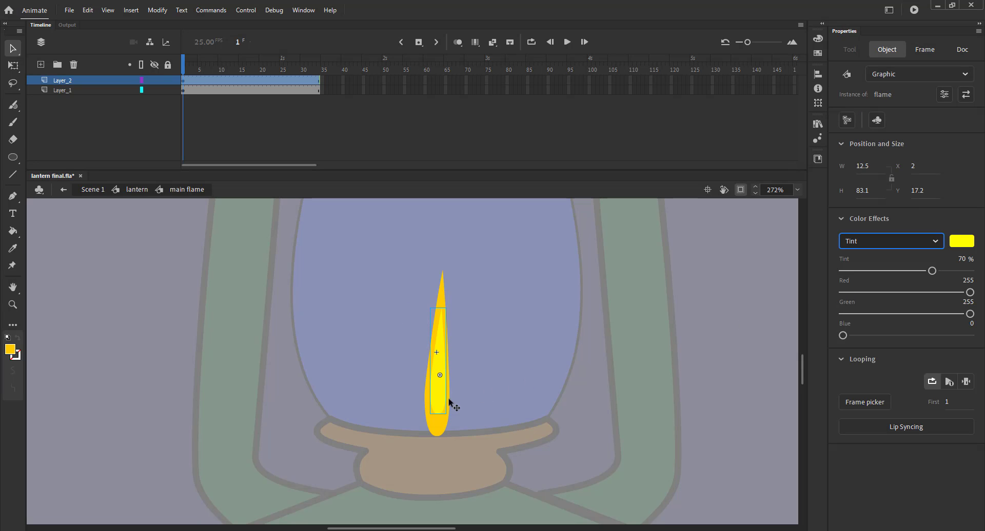
left_click_drag(449, 403, 426, 429)
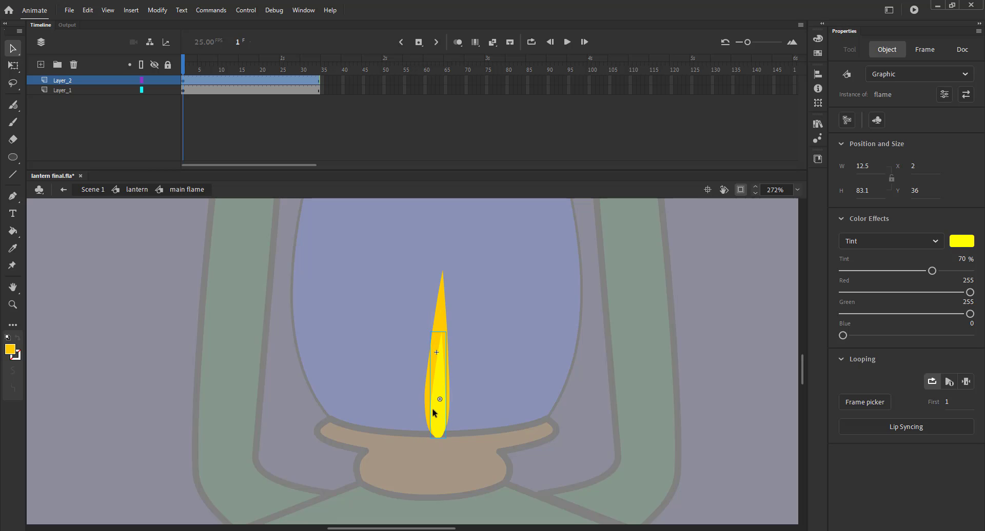
Step: Nudge the copy left and add a Blur filter with Blur X and Y of 2 at High quality
key("Left")
left_click(95, 82)
left_click(953, 373)
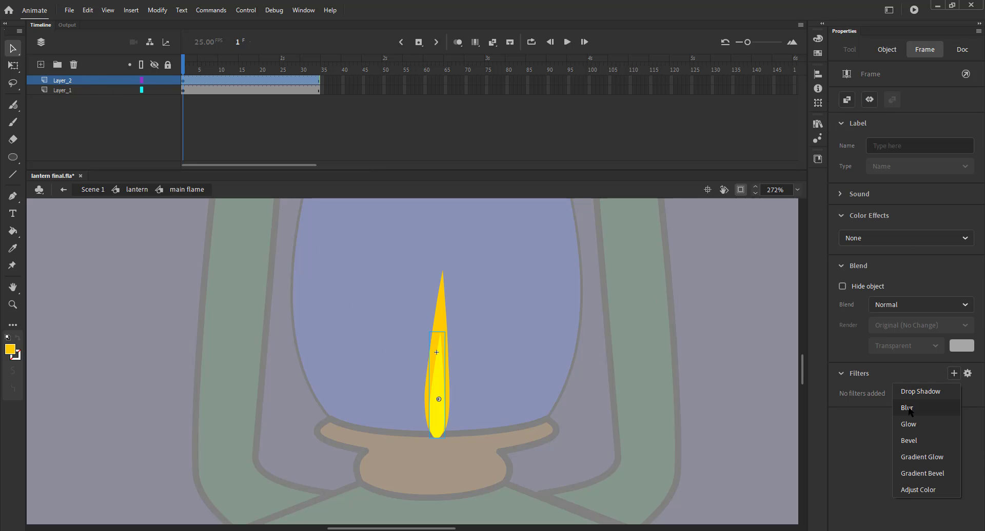
left_click(950, 404)
left_click(923, 444)
left_click(918, 491)
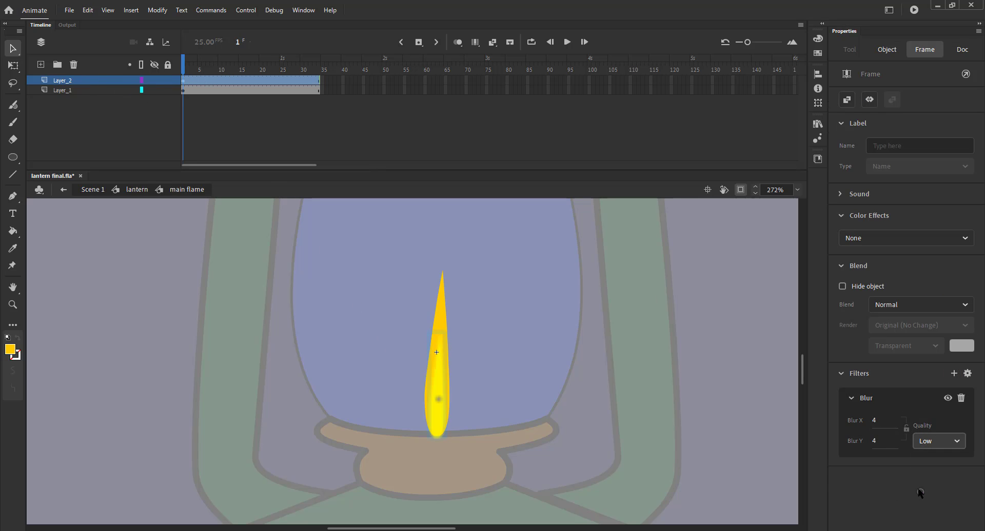
left_click_drag(874, 420, 868, 435)
type("02")
key("Tab")
type("02")
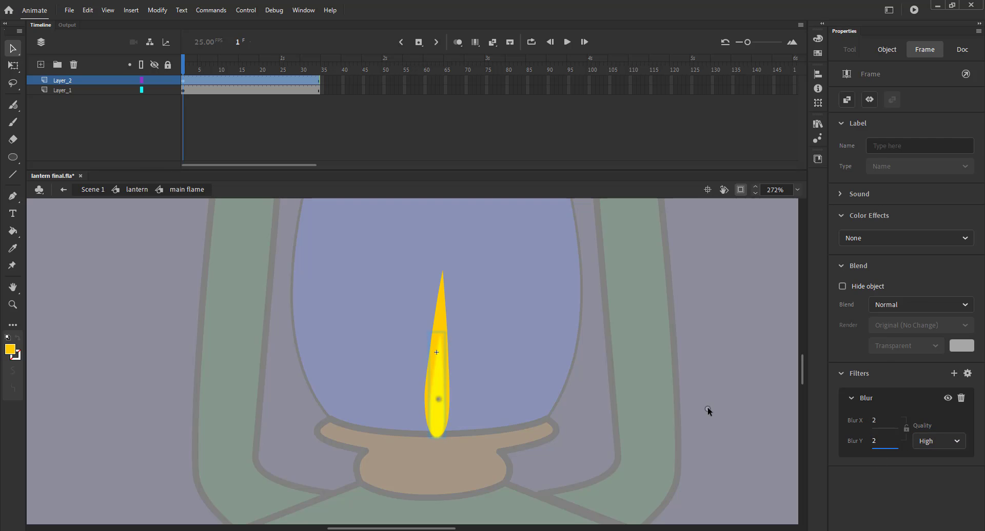
left_click(708, 408)
Step: Add a Glow filter to the copy with blur 20, strength 120% and High quality
left_click(85, 81)
left_click(954, 373)
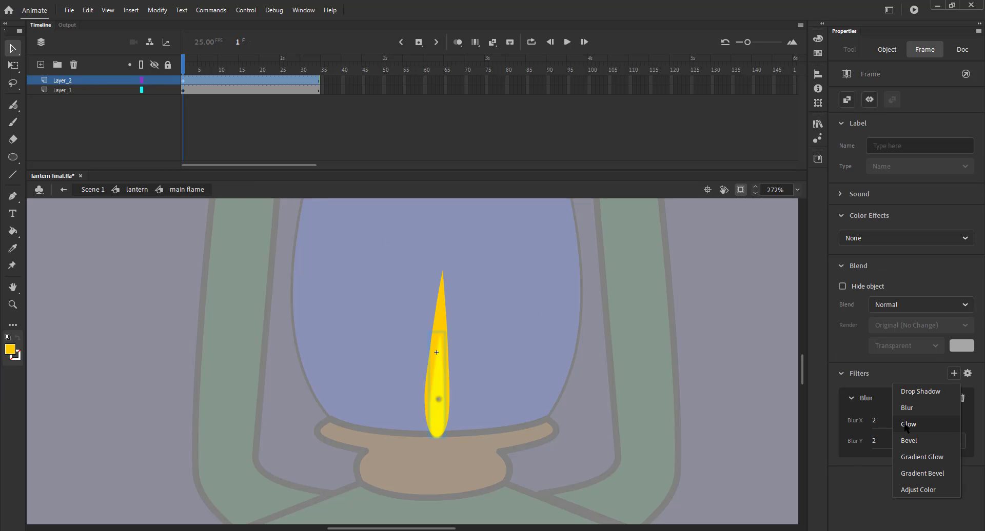
left_click(908, 425)
left_click(953, 440)
left_click(926, 474)
left_click(922, 457)
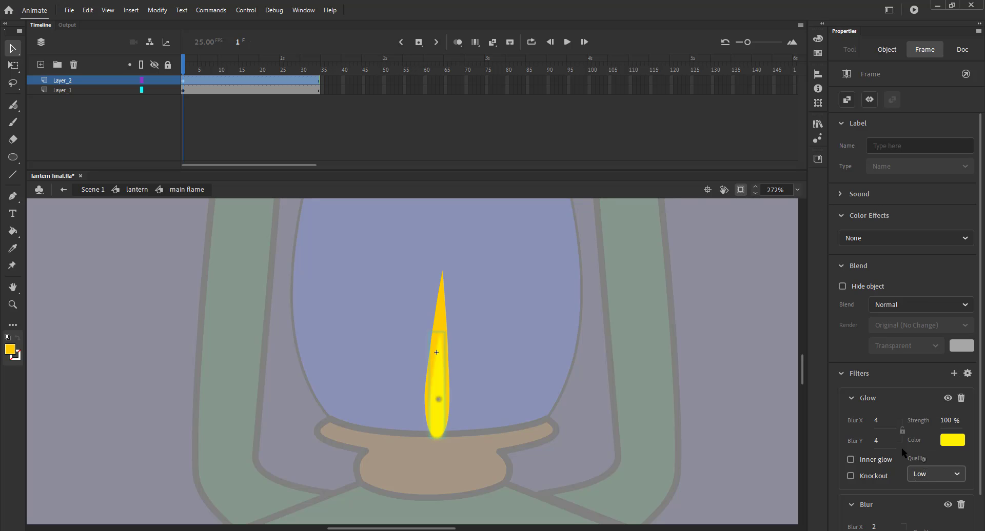
left_click(877, 421)
type("20")
left_click(944, 422)
type("120")
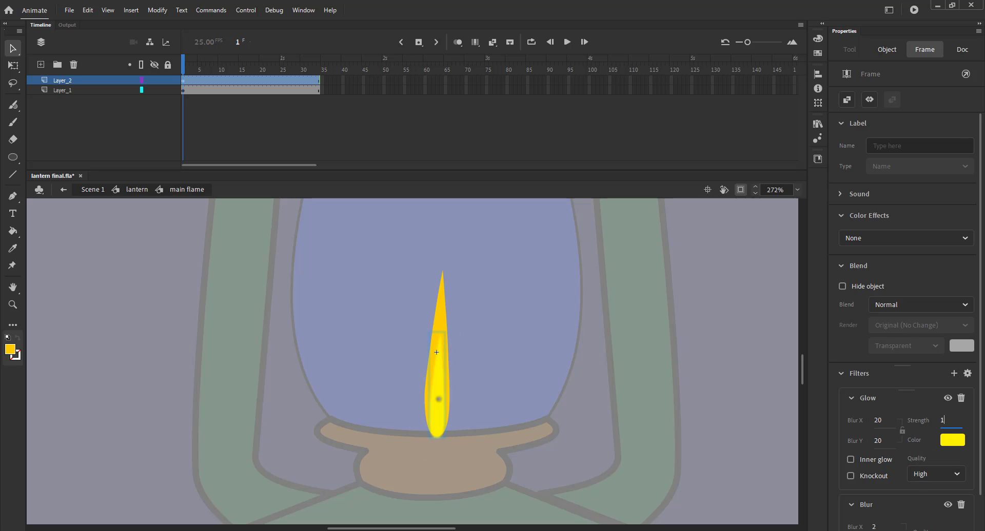
left_click(781, 370)
Step: Add a Glow filter to the main flame on Layer_1 with a deeper yellow colour, blur 20 and strength 130%
left_click(81, 90)
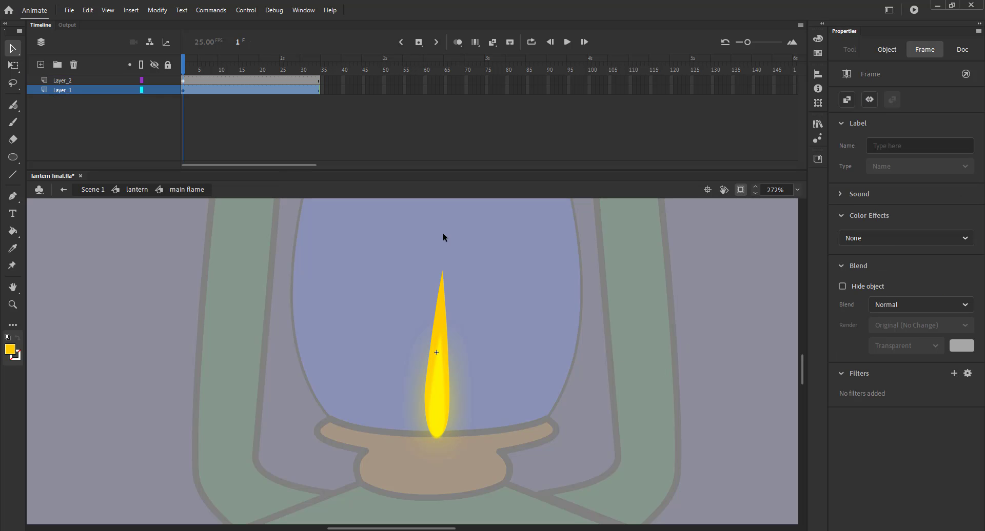
left_click(952, 373)
left_click(907, 425)
left_click(953, 442)
left_click(913, 384)
left_click(876, 421)
type("2")
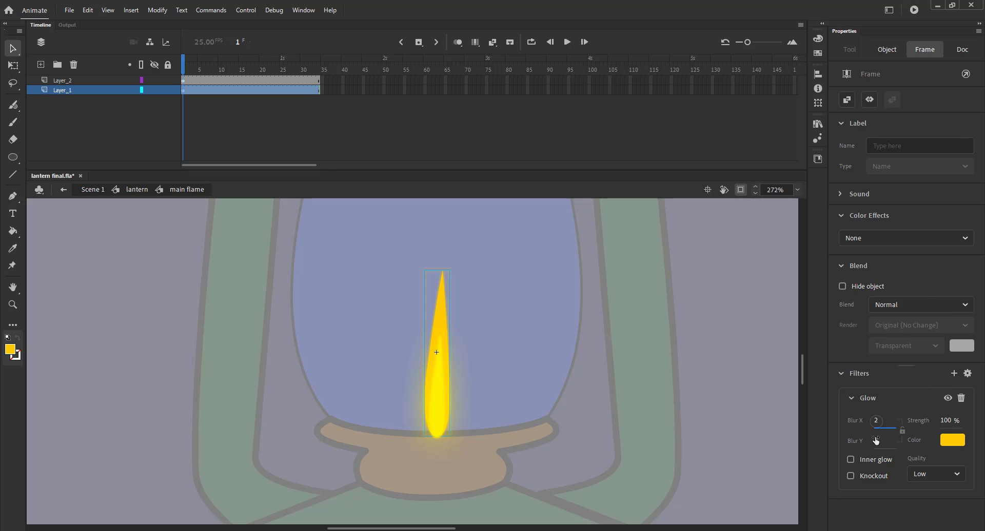
type("0")
left_click(944, 423)
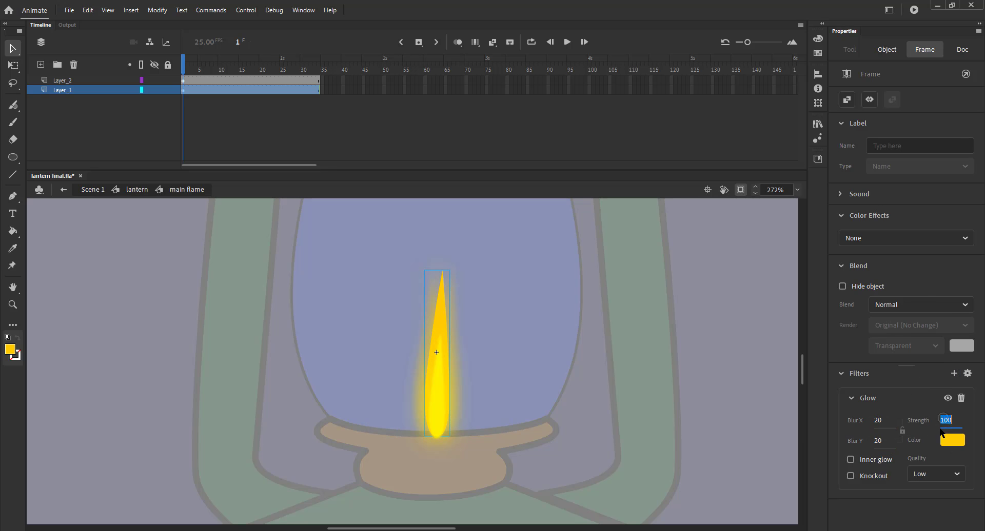
type("130")
key("Return")
left_click(927, 474)
left_click(925, 462)
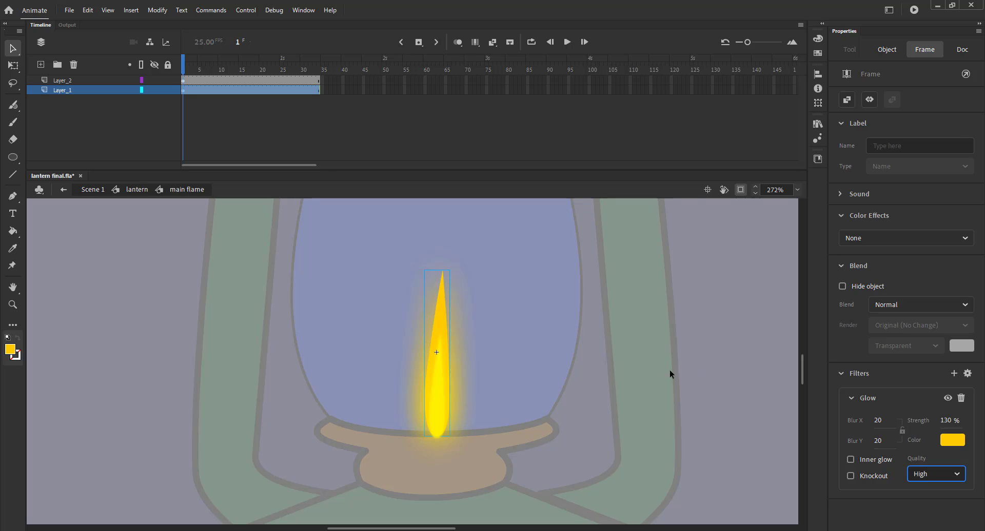
left_click(389, 296)
Step: Add a Blur filter at High quality to the main flame on Layer_1
left_click(79, 90)
left_click(955, 375)
left_click(911, 405)
left_click(925, 440)
left_click(926, 493)
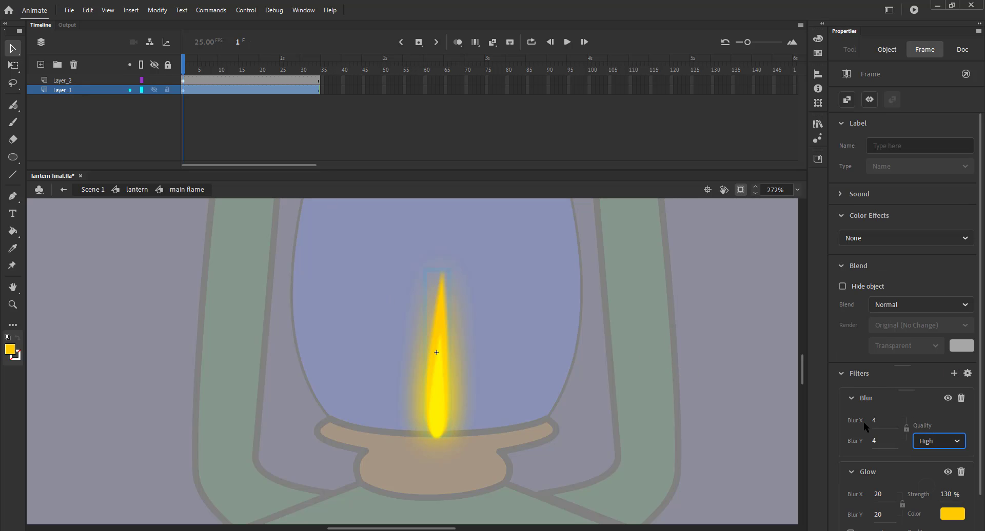
Step: Set the main flame's Blur filter to Blur X and Y of 1
left_click(874, 422)
type("0")
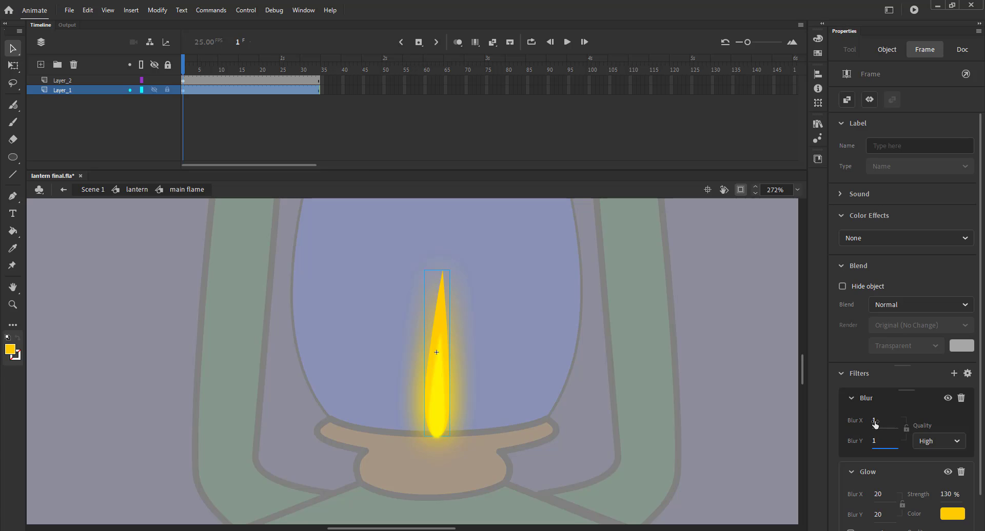
left_click(715, 353)
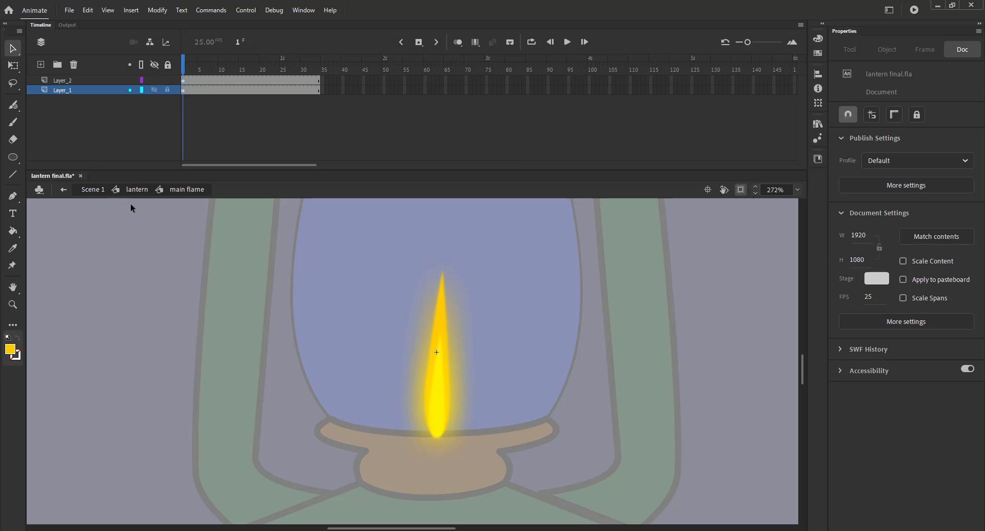
Step: Return to the lantern symbol and play the timeline to preview the flame
key("ctrl+2")
left_click(131, 189)
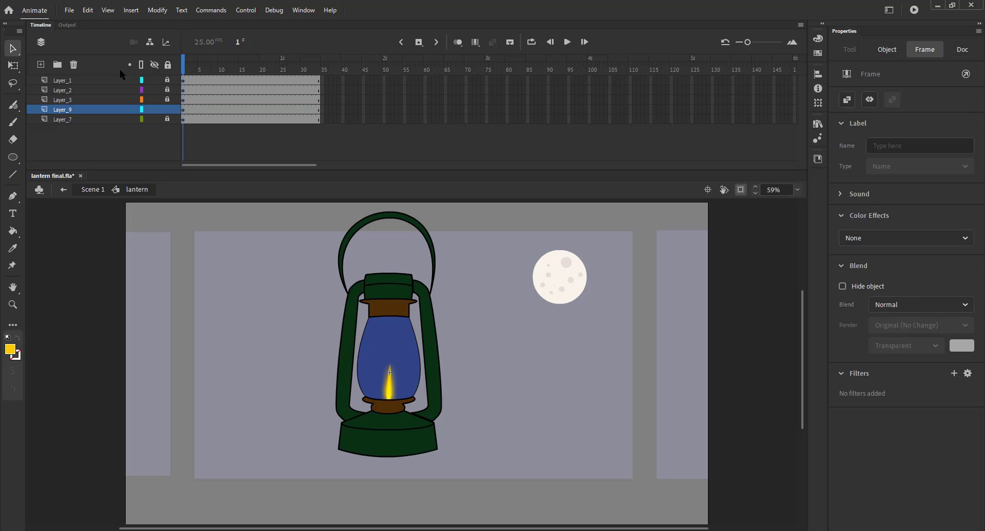
key("Return")
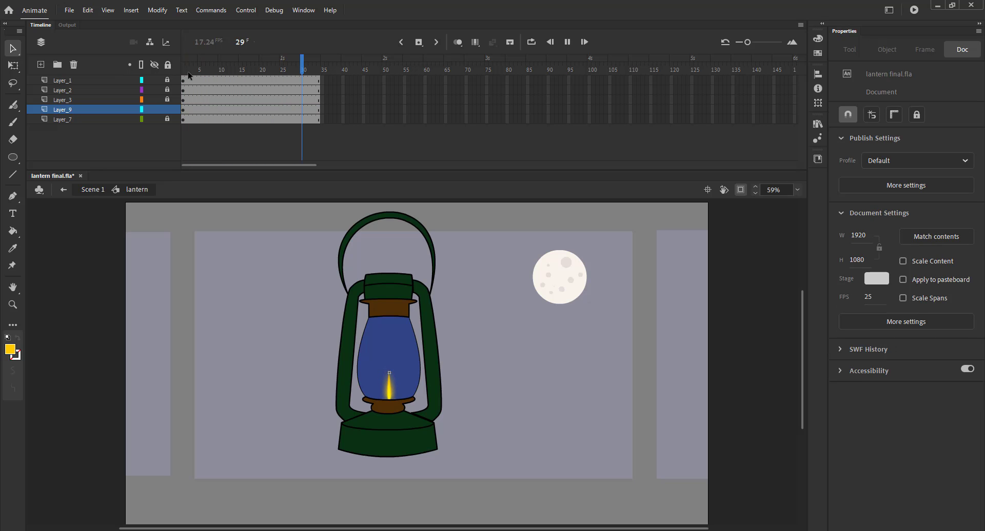
Step: Add a new layer and draw a yellow oval about 228 by 396 covering the lantern glass, narrowing it with Free Transform
left_click(41, 65)
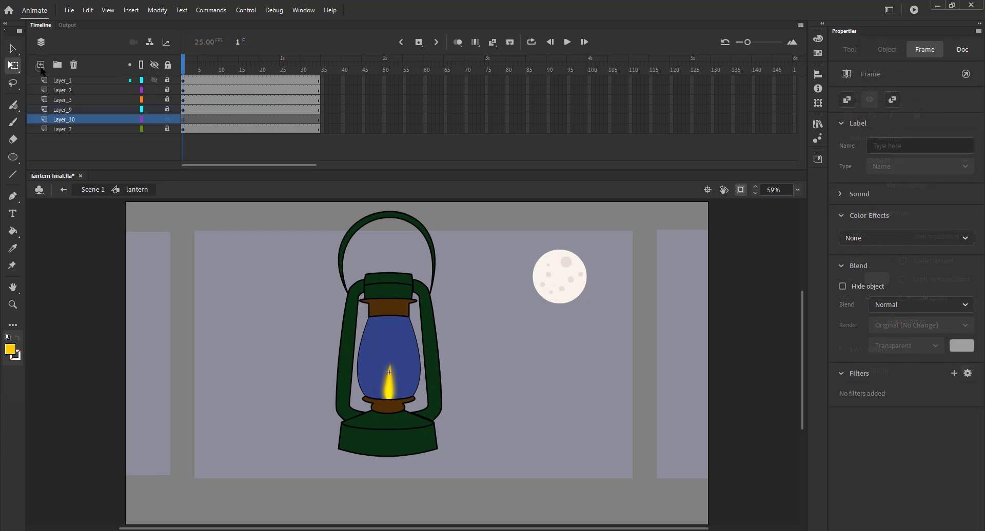
left_click(307, 338)
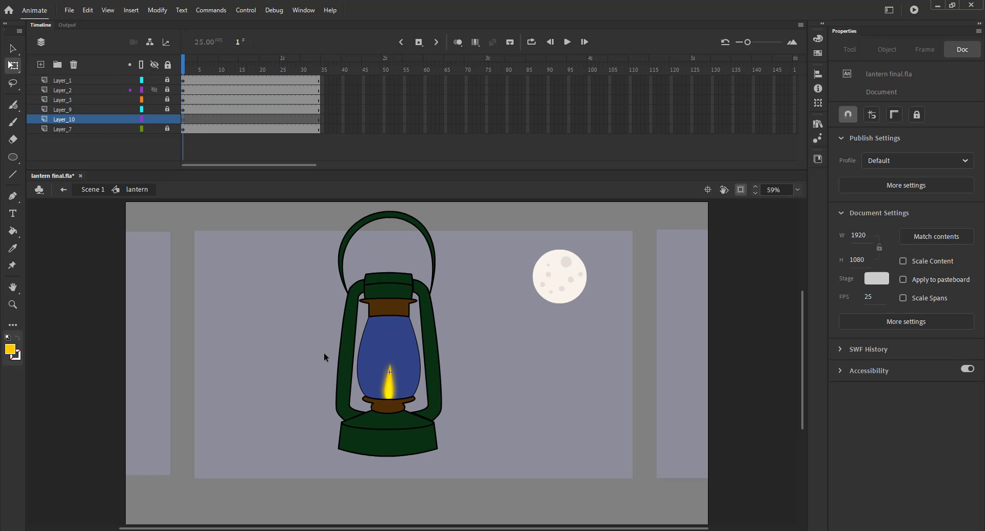
key("o")
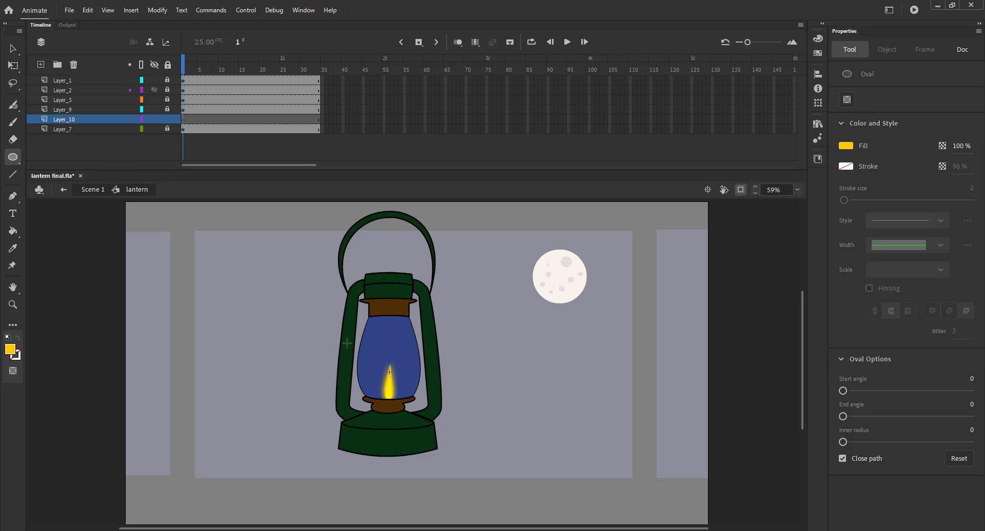
mouse_move(355, 338)
left_mouse_down()
mouse_move(389, 370)
mouse_move(389, 316)
left_mouse_up()
key("q")
left_click_drag(372, 371, 358, 370)
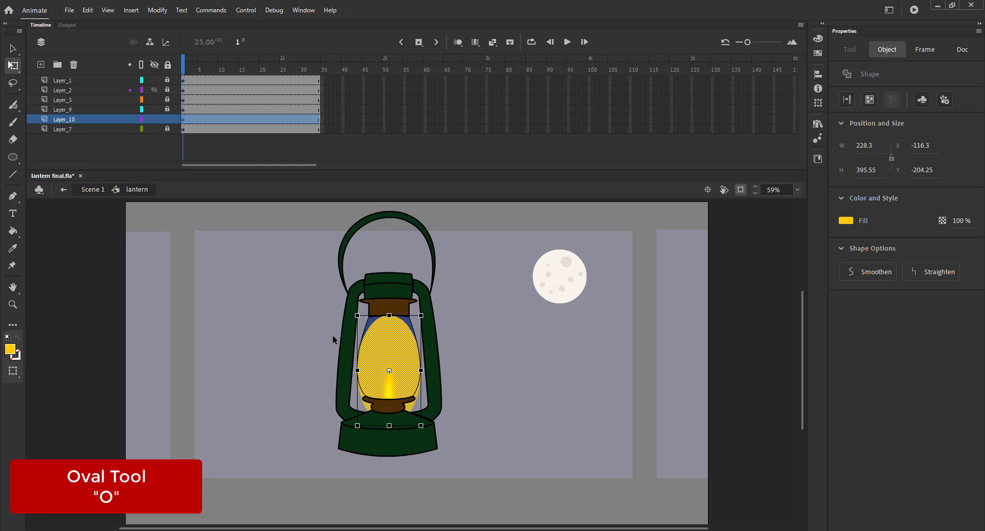
key("v")
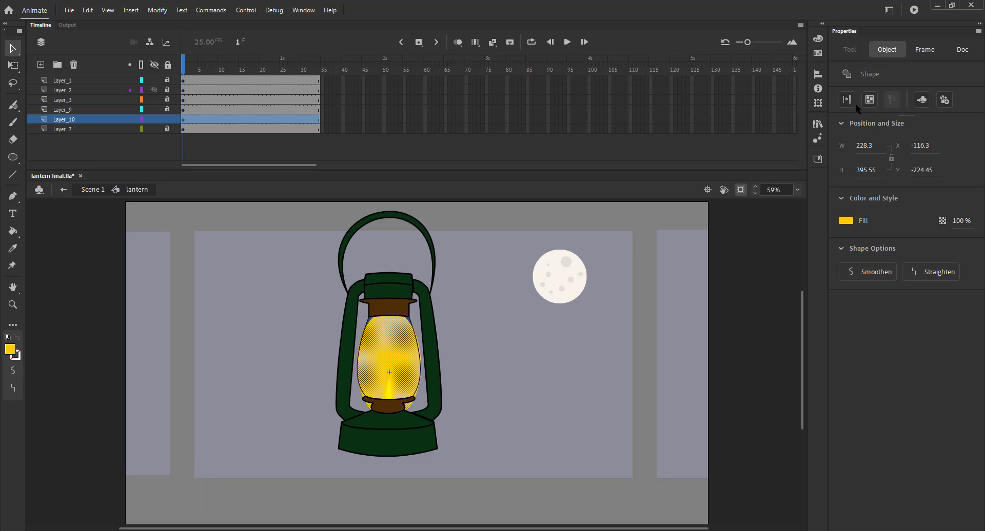
Step: Fill the oval with a radial gradient and move the gradient's centre down toward the flame
left_click(818, 38)
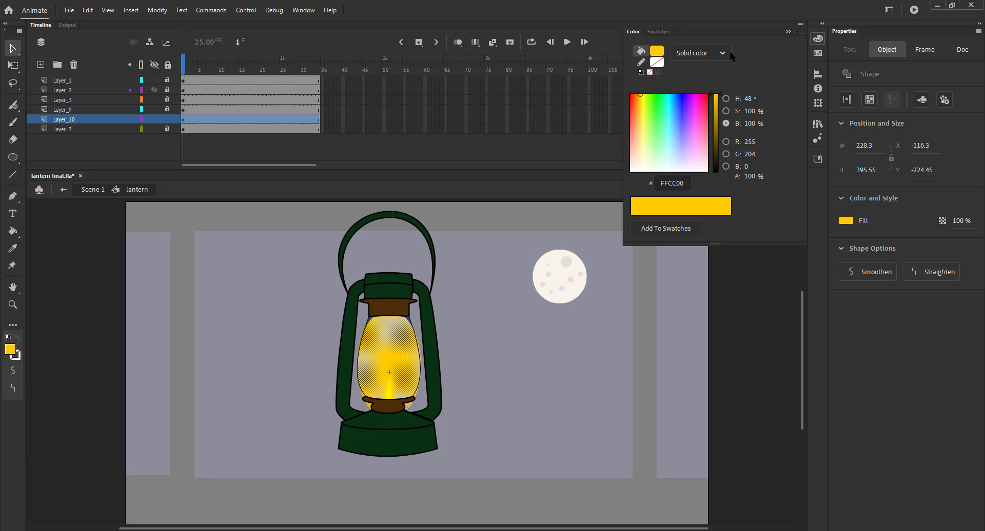
left_click(699, 52)
left_click(683, 121)
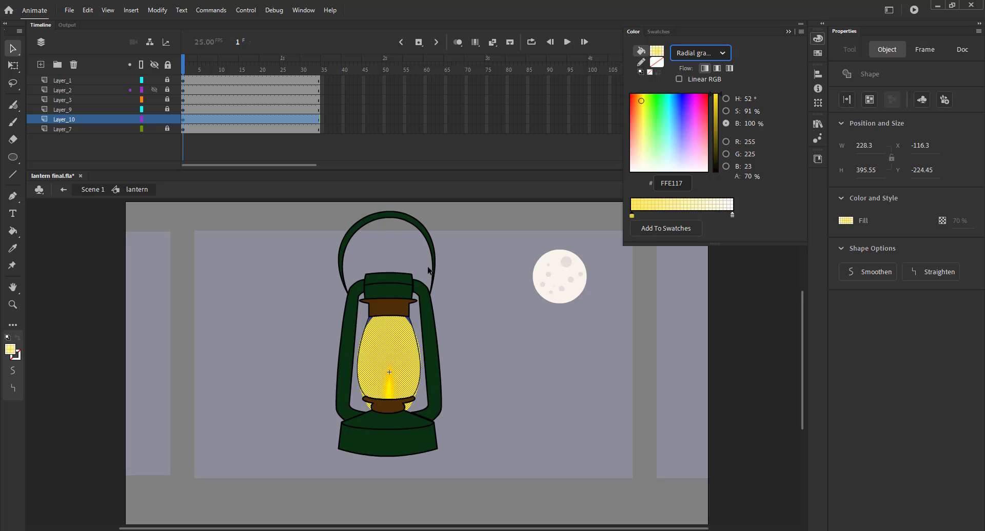
left_click(488, 288)
left_click(359, 362)
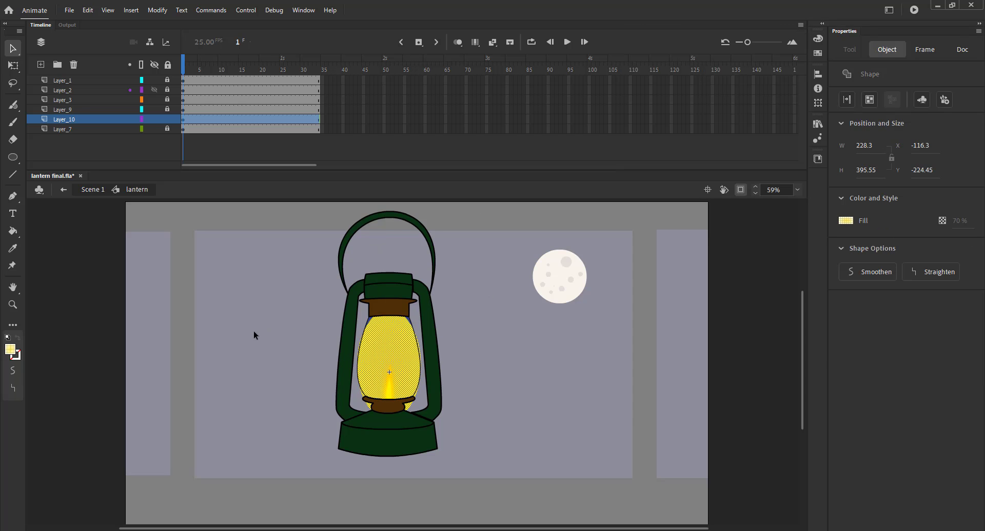
left_click(254, 333)
key("f")
left_click(392, 354)
left_click_drag(388, 367, 389, 387)
Step: Insert keyframes along the glass glow layer's frames and play the animation
left_click(187, 132)
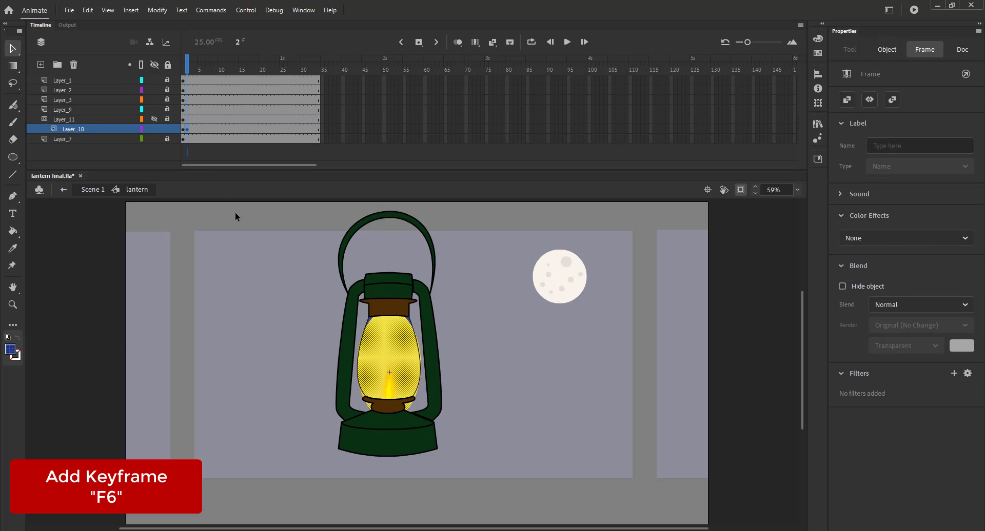
key("F6")
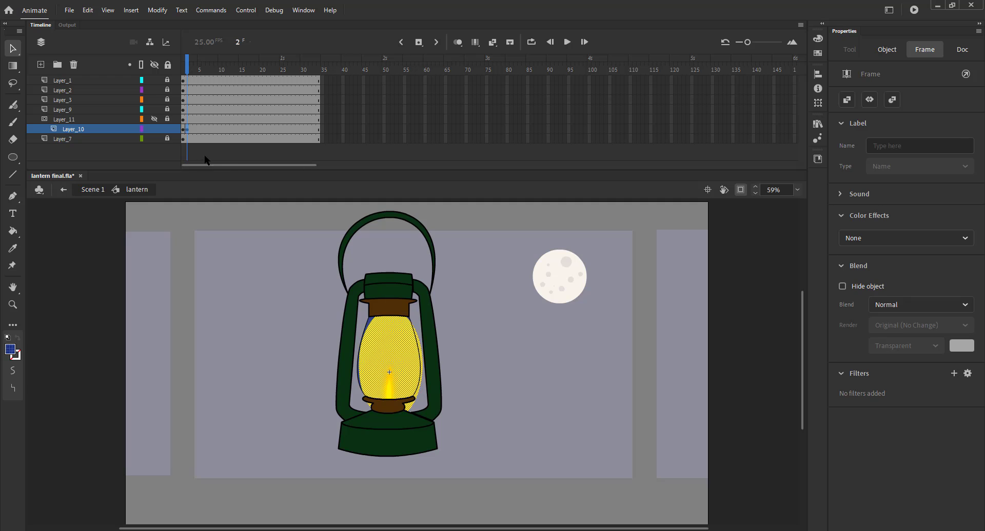
left_click(192, 132)
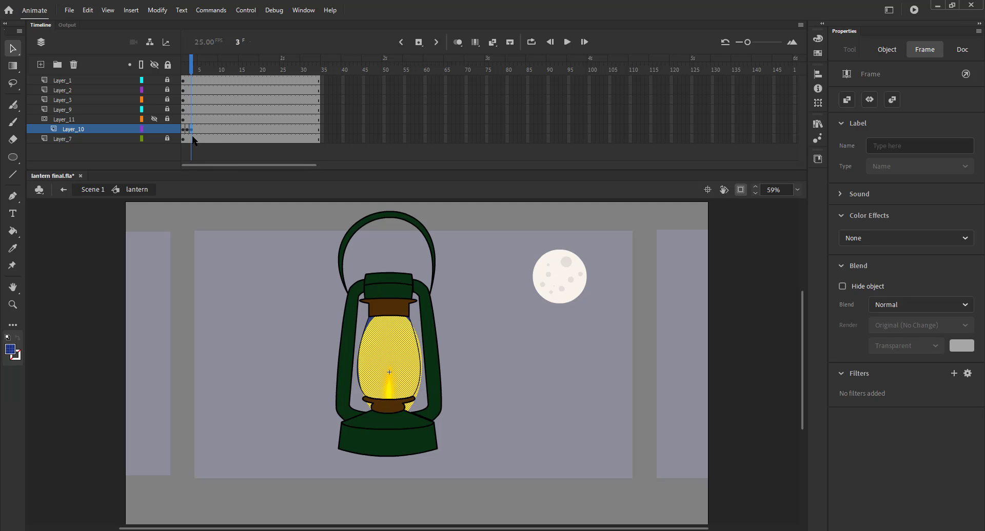
key("shift+Left")
key("F6")
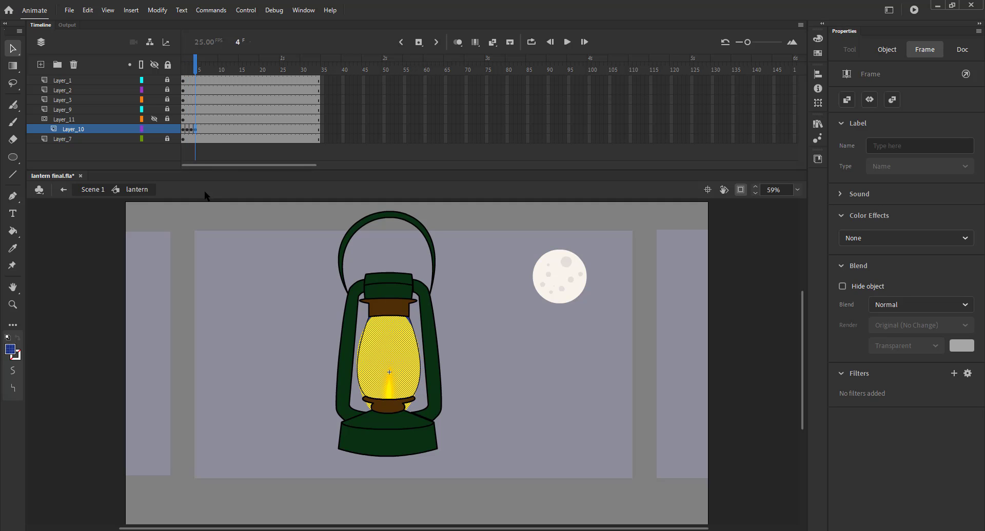
key("F6")
key("F6")
key("shift+Left")
key("F6")
key("shift+Right")
key("shift+Left")
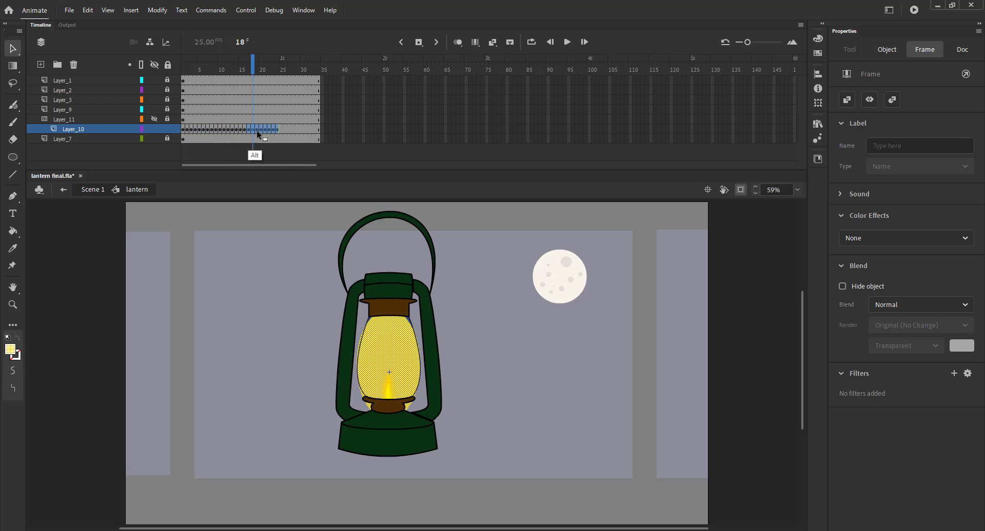
key("F6")
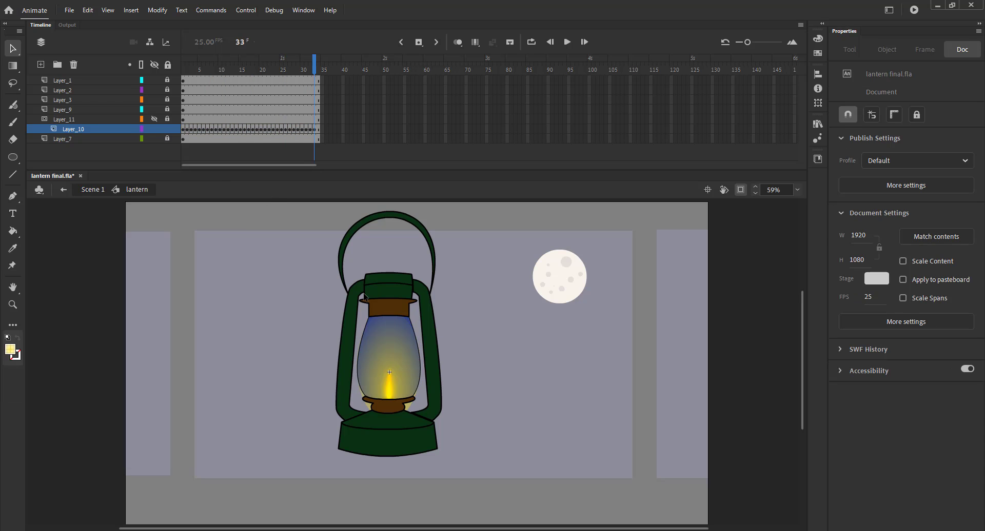
key("Return")
Step: Add a new top layer and draw a rectangle about 131 by 42 on the lantern base below the glass
left_click(75, 80)
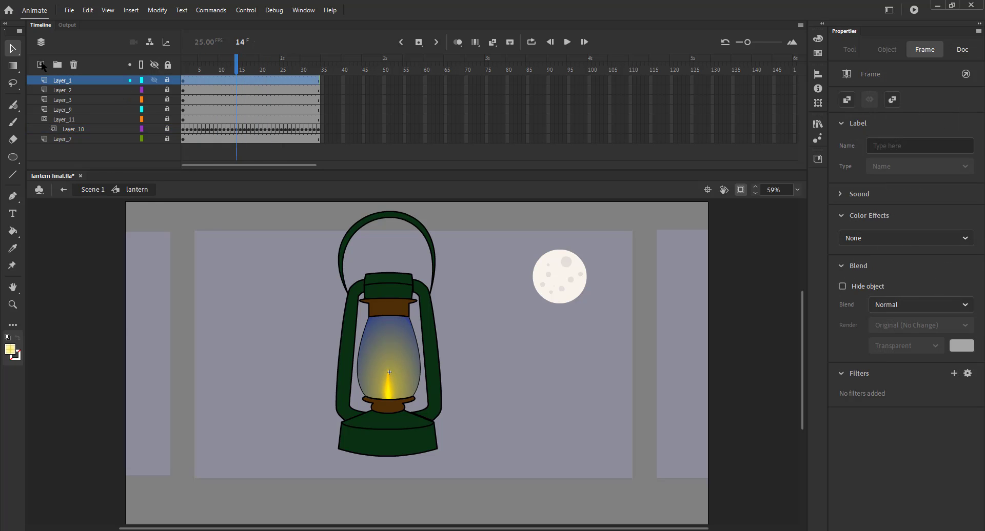
left_click(41, 65)
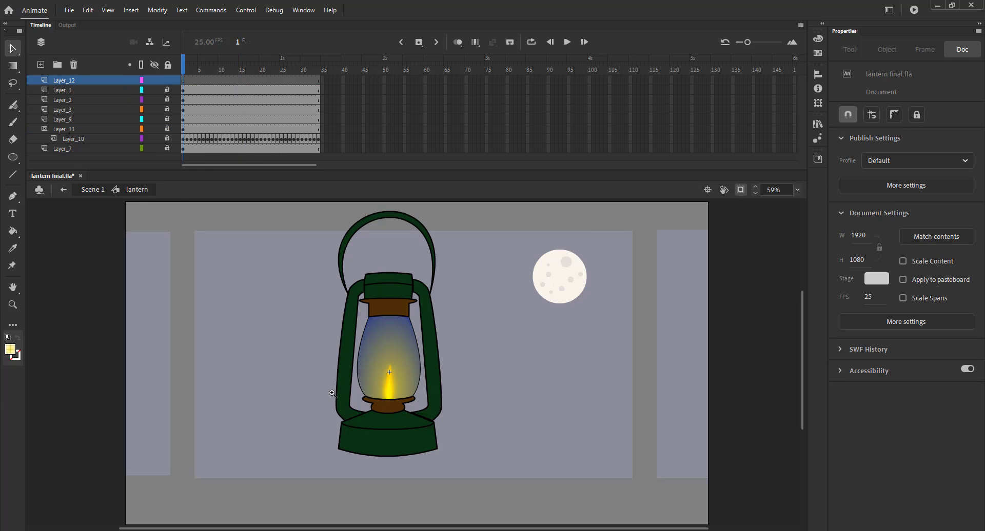
left_click_drag(332, 389, 428, 448)
key("r")
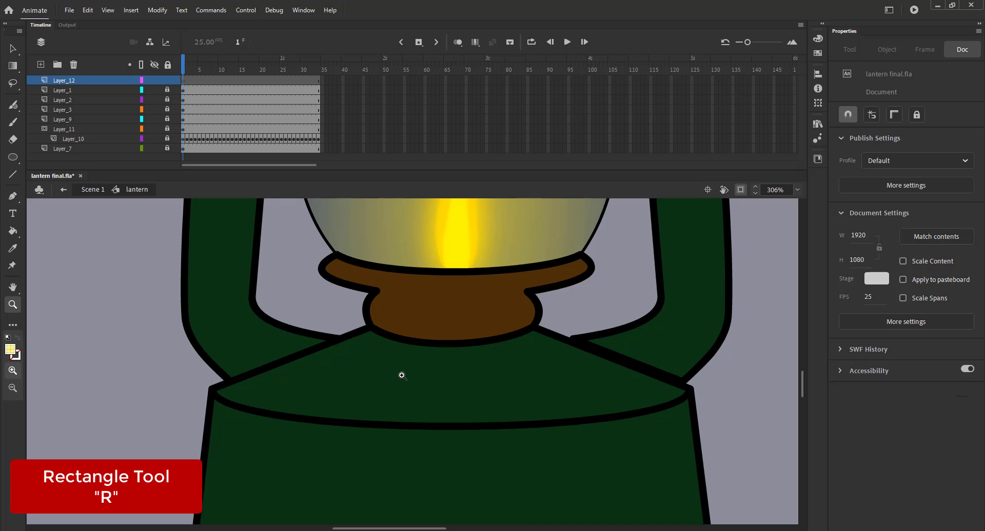
left_click_drag(359, 356, 546, 417)
key("v")
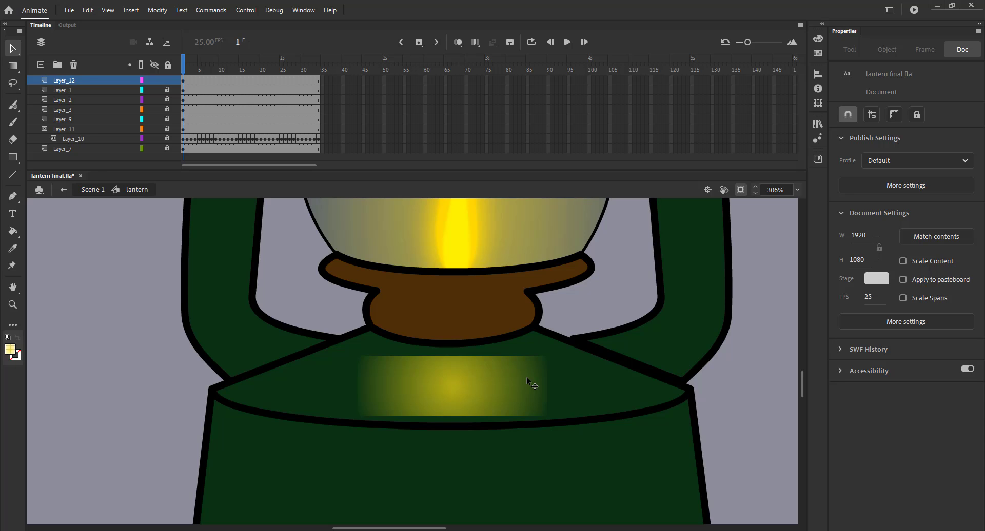
left_click(467, 384)
Step: Change the rectangle's fill to a linear gradient
left_click(816, 41)
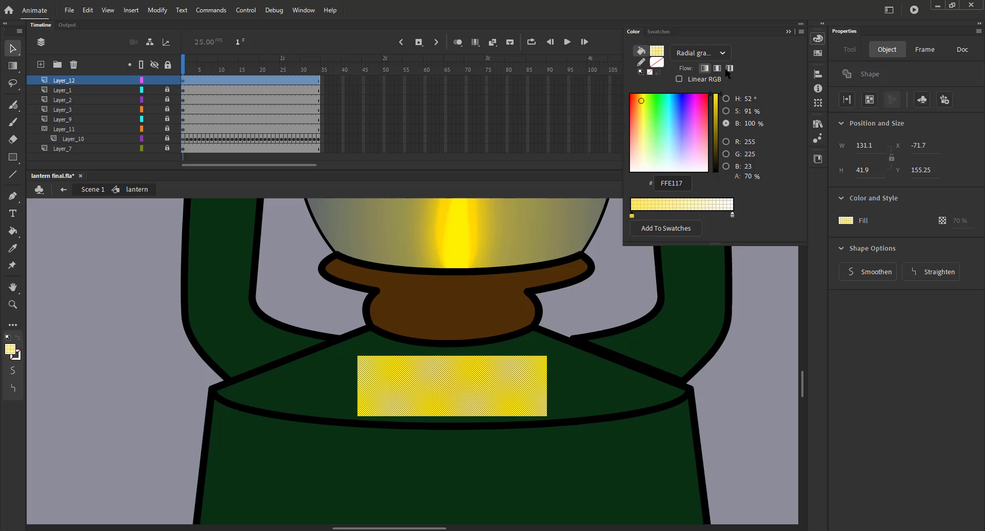
left_click(702, 54)
left_click(686, 107)
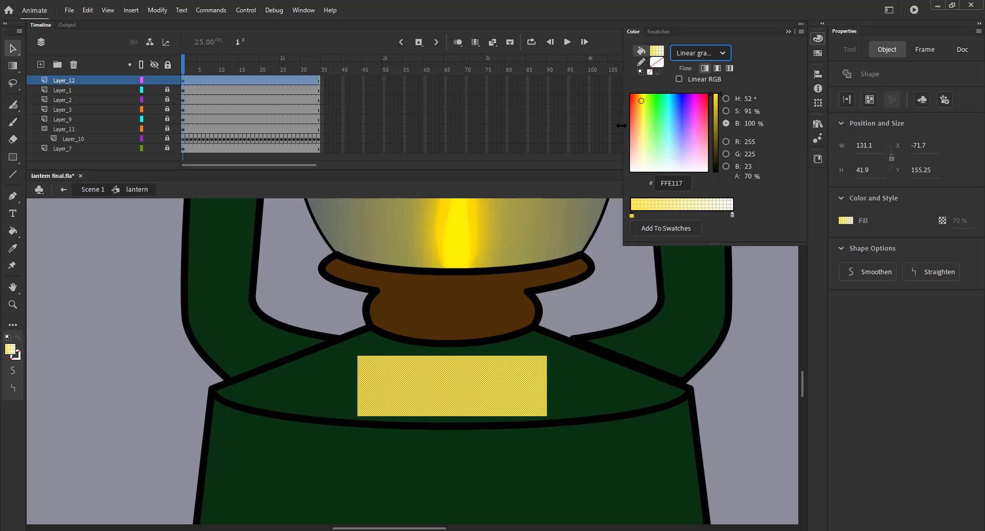
left_click(591, 394)
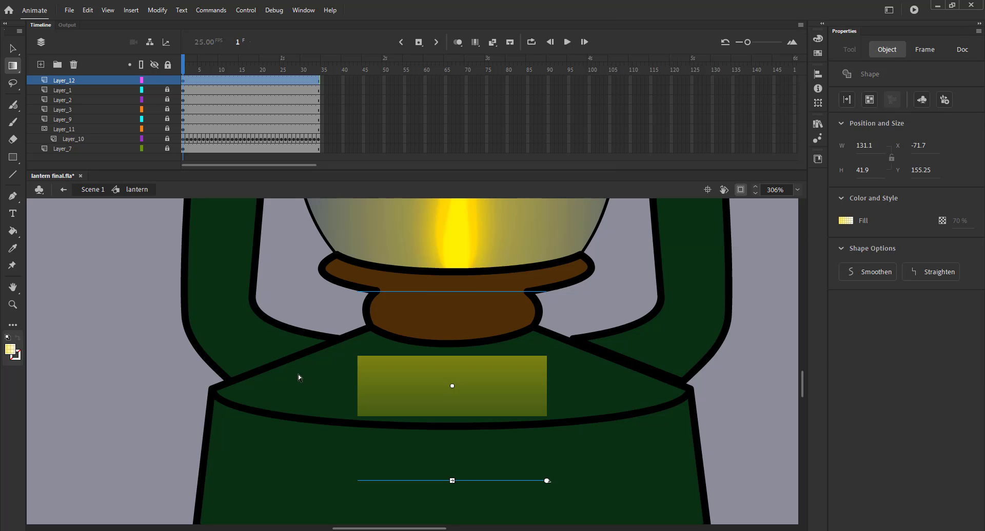
left_click(299, 377)
key("v")
Step: Reshape the rectangle to fit the top of the lantern base by dragging its corners and curving its edges
left_click_drag(357, 356, 367, 332)
left_click_drag(547, 356, 533, 327)
left_click_drag(547, 416, 688, 391)
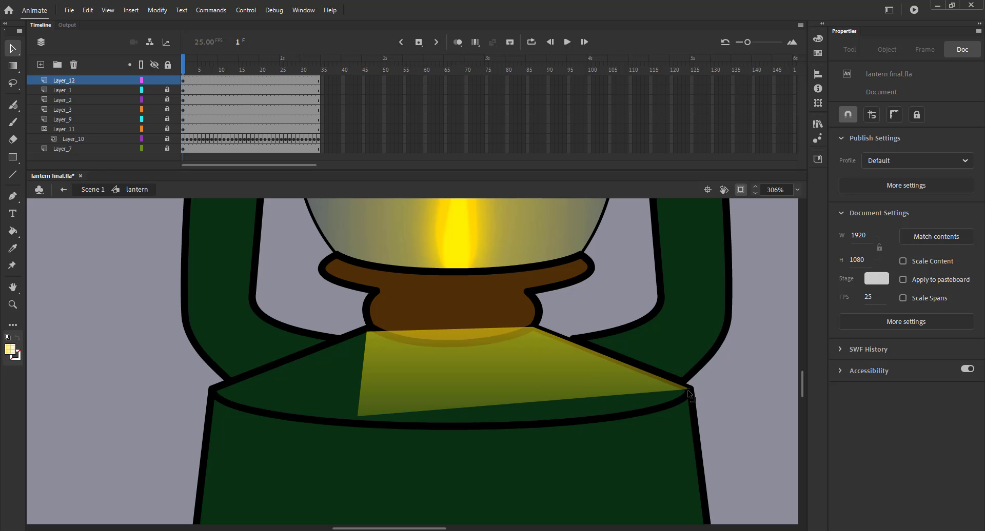
left_click_drag(357, 415, 213, 390)
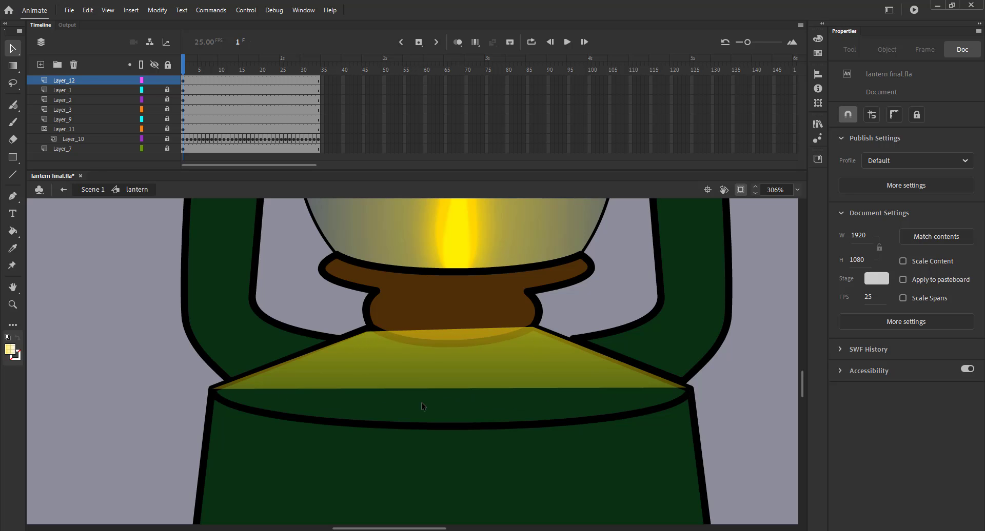
left_click_drag(424, 406, 425, 436)
left_click_drag(451, 330, 458, 350)
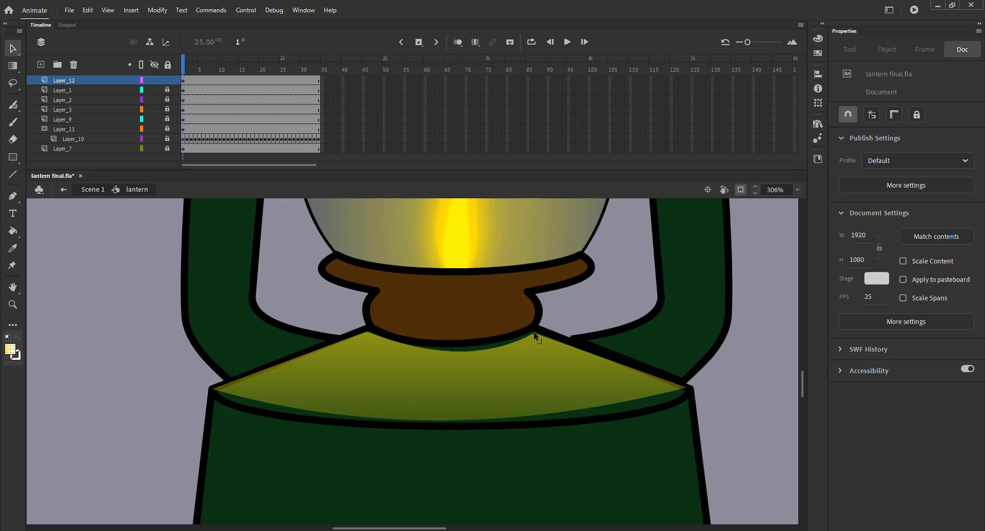
left_click(851, 118)
left_click_drag(686, 388, 686, 393)
left_click_drag(533, 334, 534, 332)
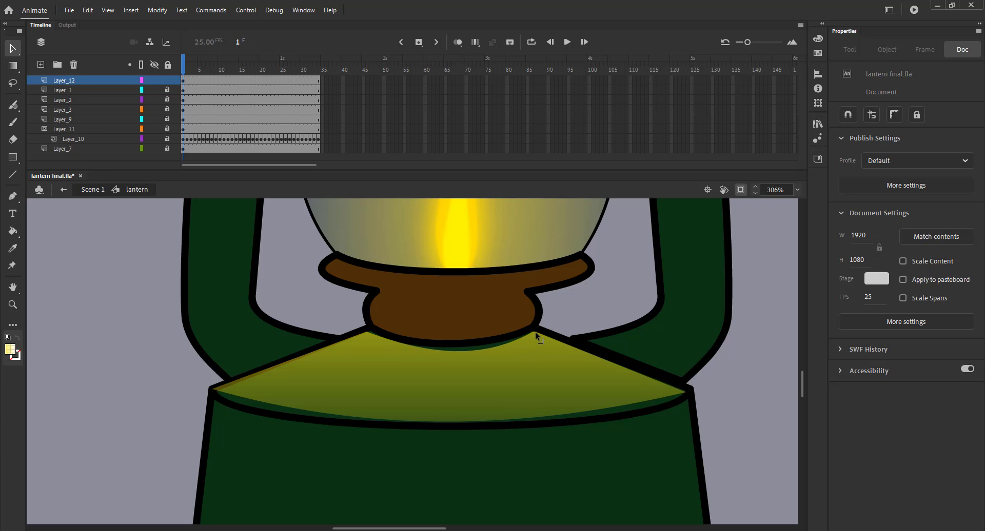
left_click_drag(459, 351, 458, 347)
left_click_drag(367, 332, 371, 332)
left_click_drag(213, 390, 217, 393)
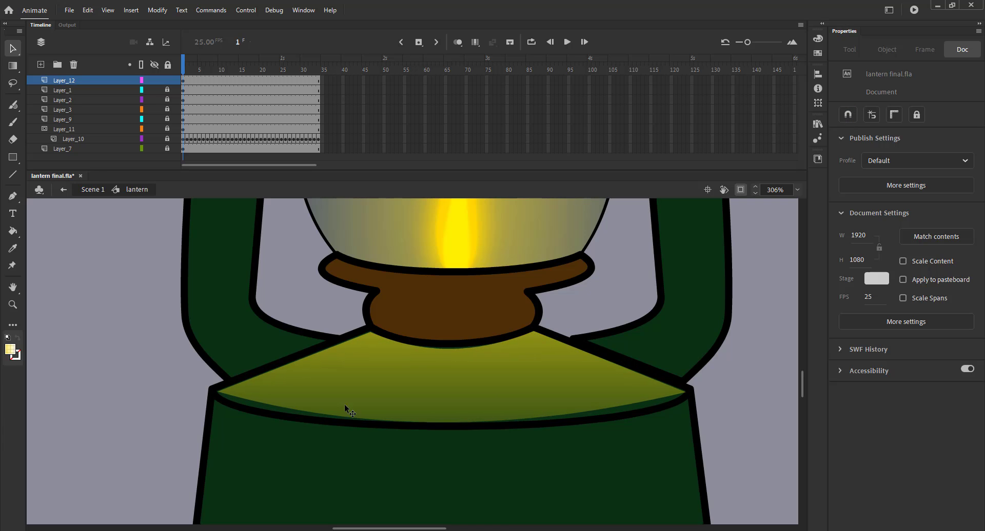
Step: Shorten the linear gradient and move its centre up so the base glow is brightest at the top
key("f")
left_click(442, 413)
left_click_drag(451, 481, 452, 446)
left_click_drag(452, 387, 454, 354)
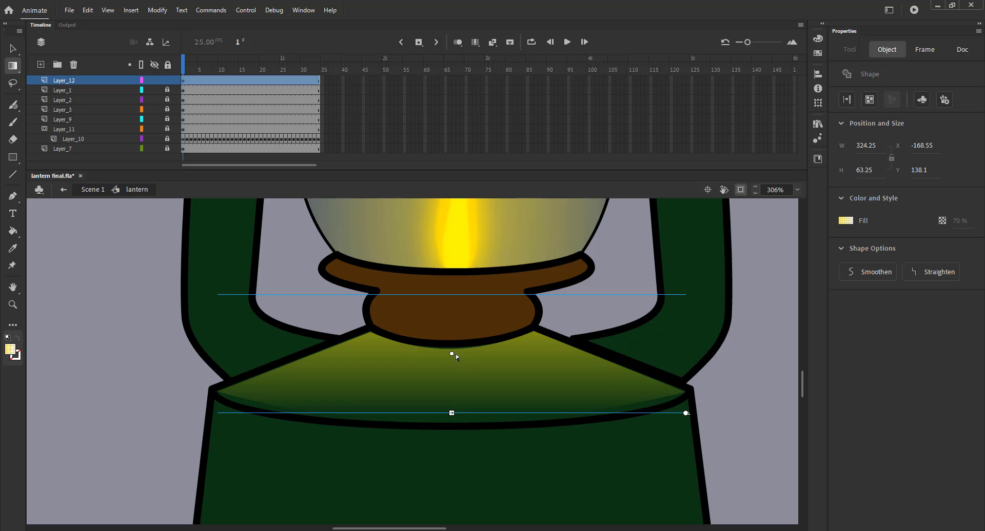
key("v")
Step: Save the document
key("ctrl+2")
key("ctrl+space")
left_click_drag(319, 385, 440, 454)
key("ctrl+s")
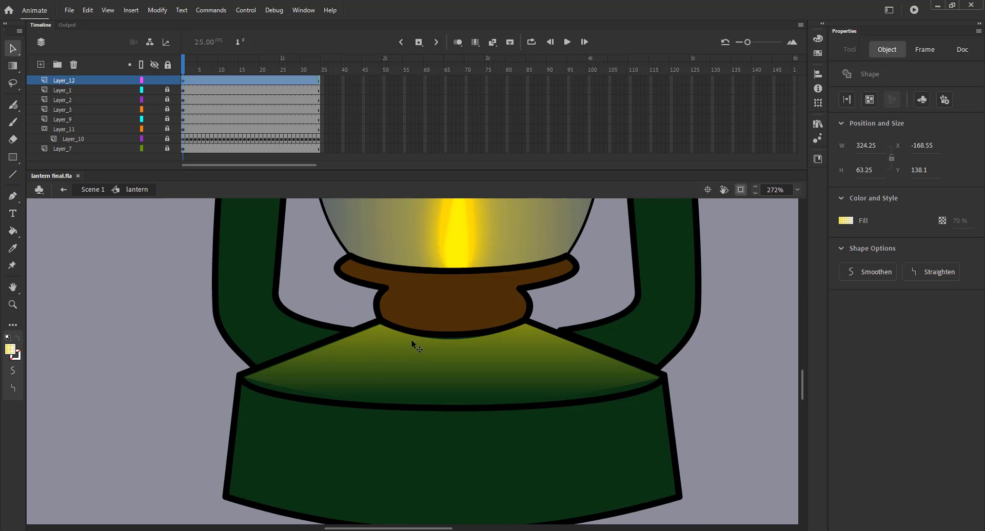
Step: Nudge the base glow shape slightly on frame 2
left_click(168, 65)
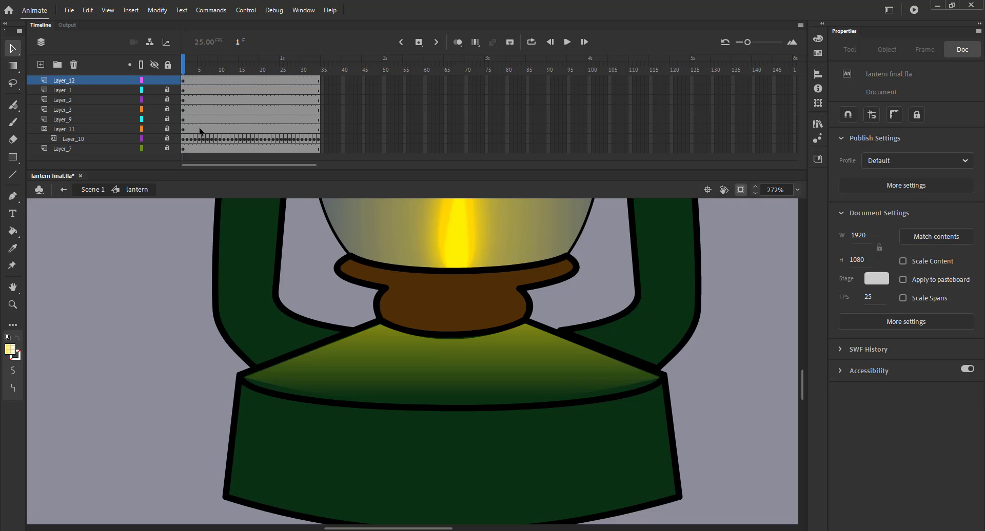
left_click(399, 343)
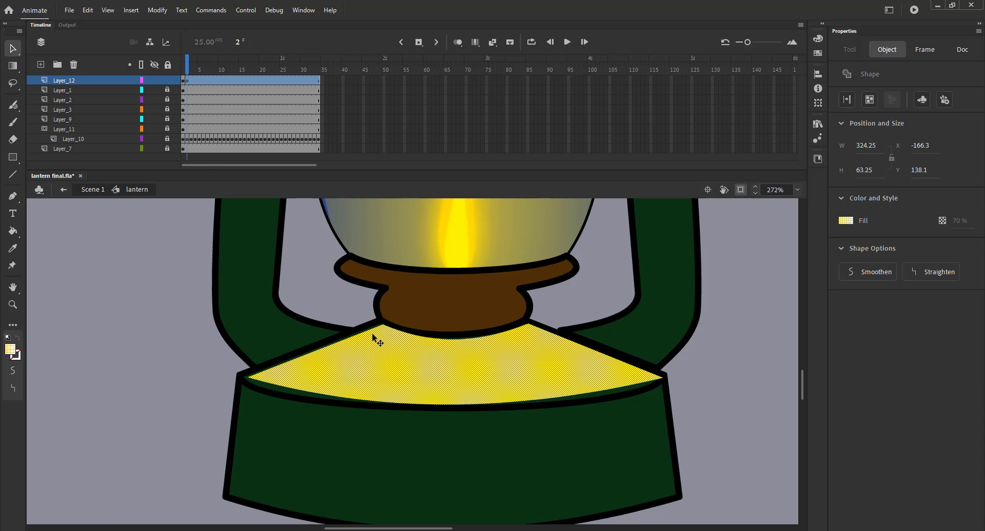
mouse_move(392, 334)
left_mouse_down()
mouse_move(381, 344)
mouse_move(390, 347)
left_mouse_up()
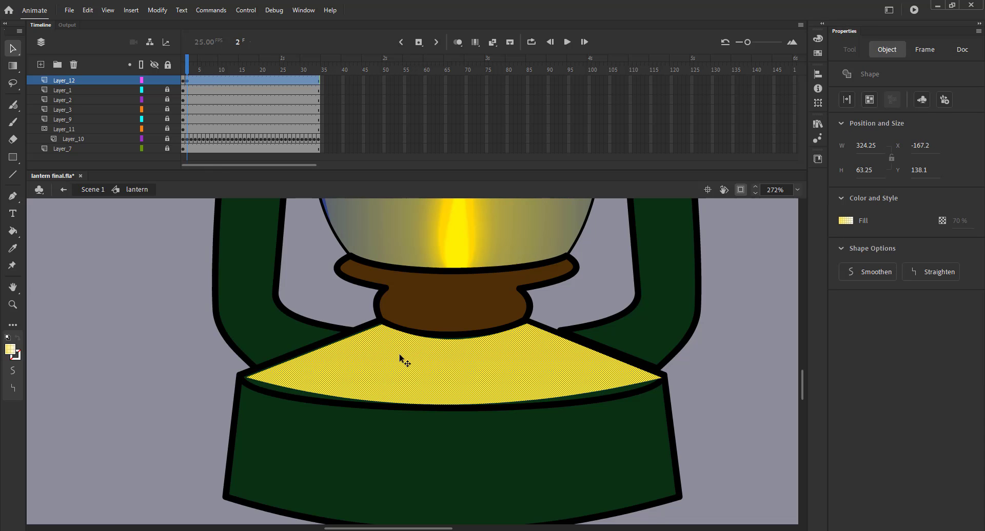
Step: Insert a keyframe and nudge the base glow shape left and down
key("F6")
key("Left")
key("Left")
key("Left")
key("Left")
key("Left")
key("Down")
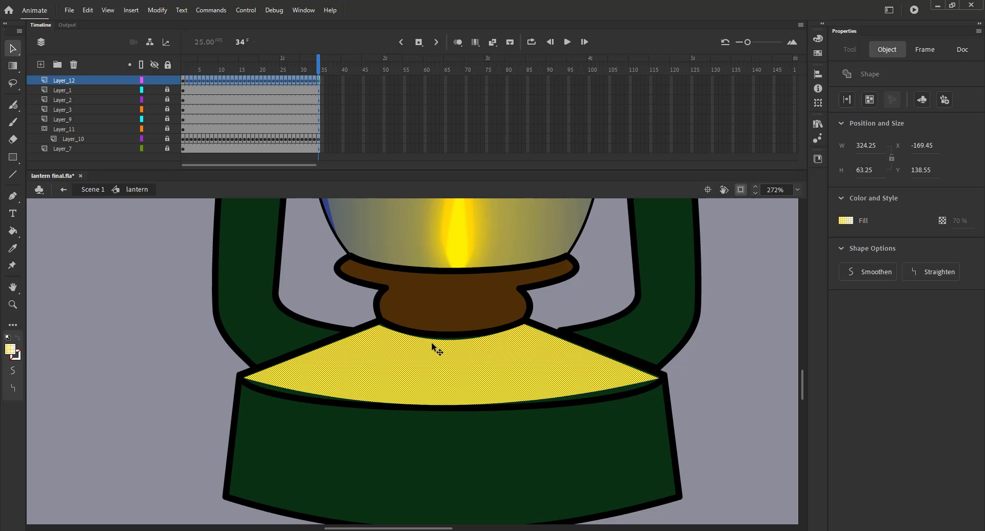
Step: Undo the last three changes
key("ctrl+z")
key("ctrl+z")
key("ctrl+z")
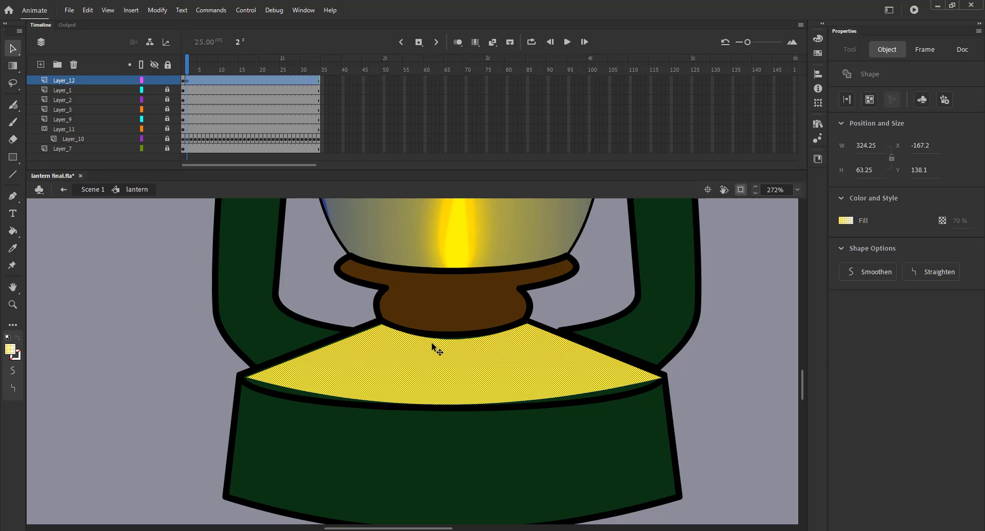
Step: Nudge the base glow shape slightly right and down on frame 3
left_click(293, 355)
left_click(384, 359)
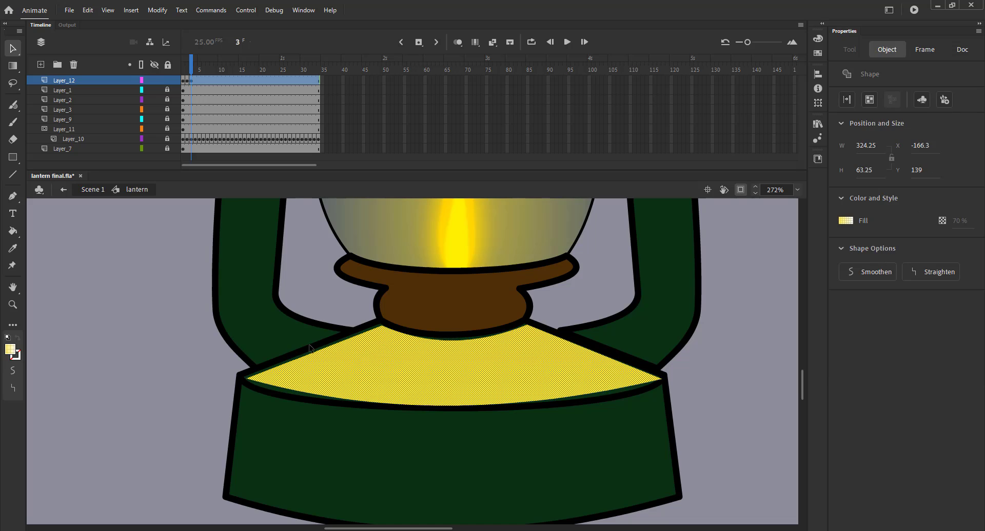
left_click(248, 340)
Step: Insert a keyframe on the next frame and nudge the base glow shape down
key("F6")
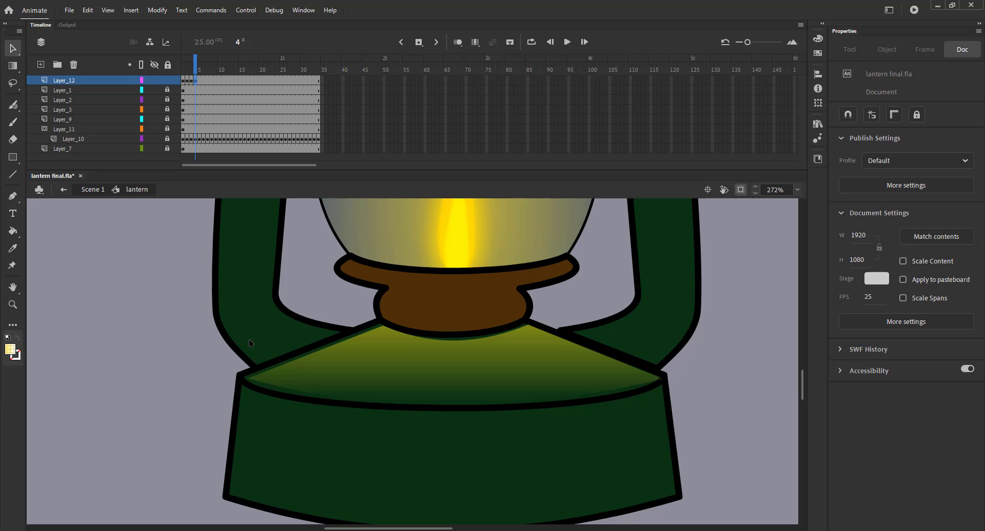
left_click(361, 353)
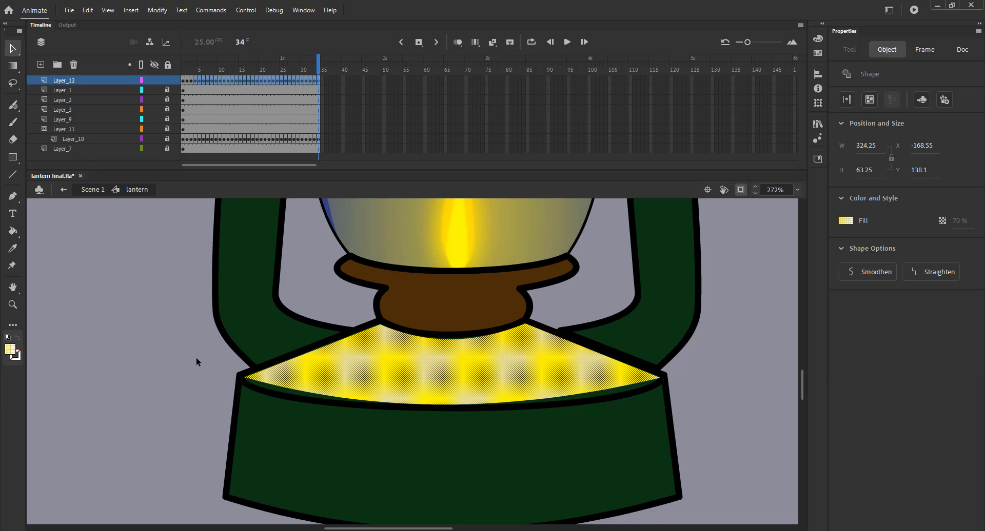
left_click(180, 358)
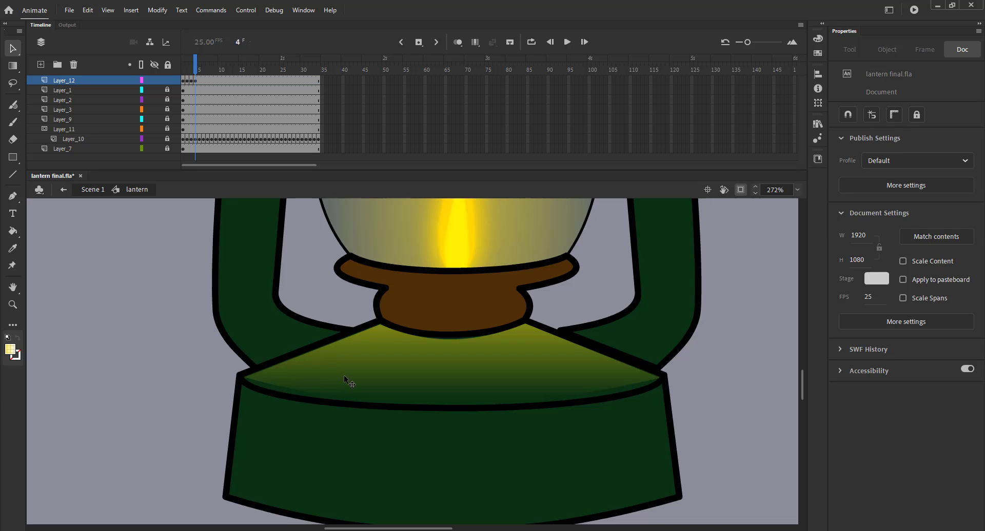
key("F6")
left_click(373, 382)
key("Down")
left_click(191, 318)
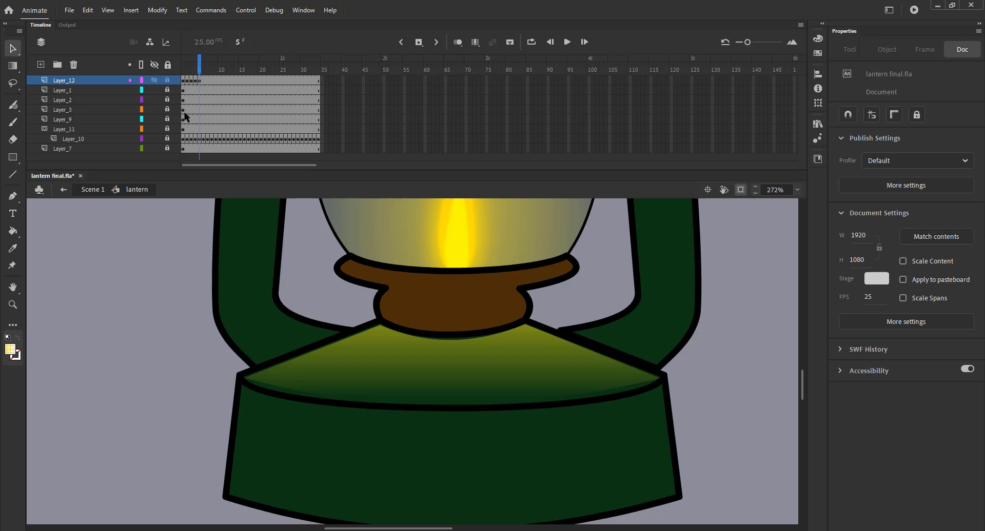
Step: Play the lantern symbol's animation from frame 1 in a fit-to-window view
left_click(184, 70)
key("ctrl+2")
key("Return")
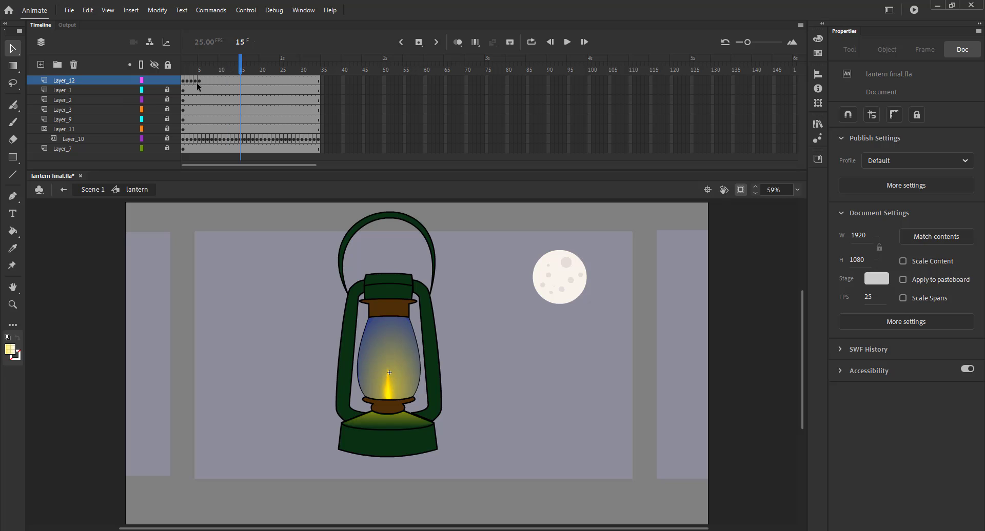
Step: Play the main scene to preview the lantern animation
left_click_drag(199, 81, 311, 82)
key("Return")
key("Return")
left_click(93, 193)
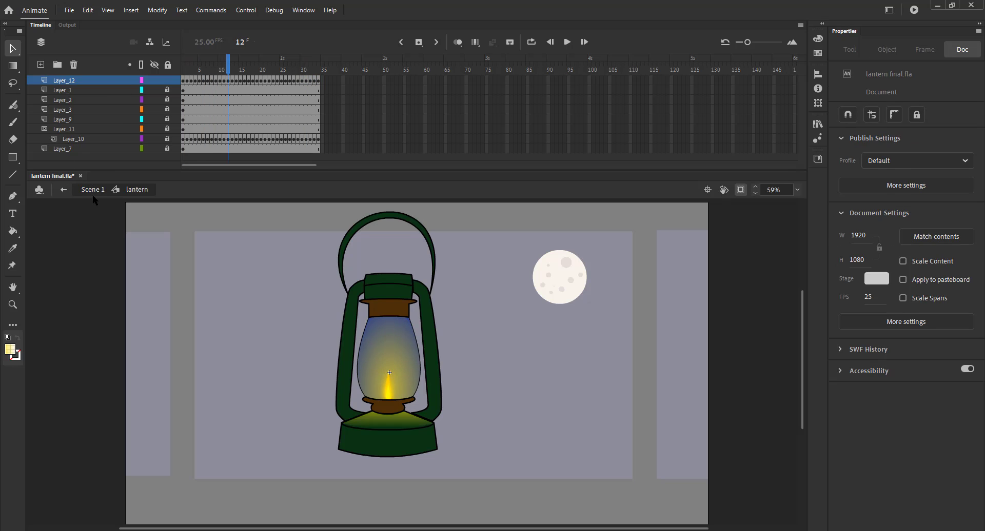
key("Return")
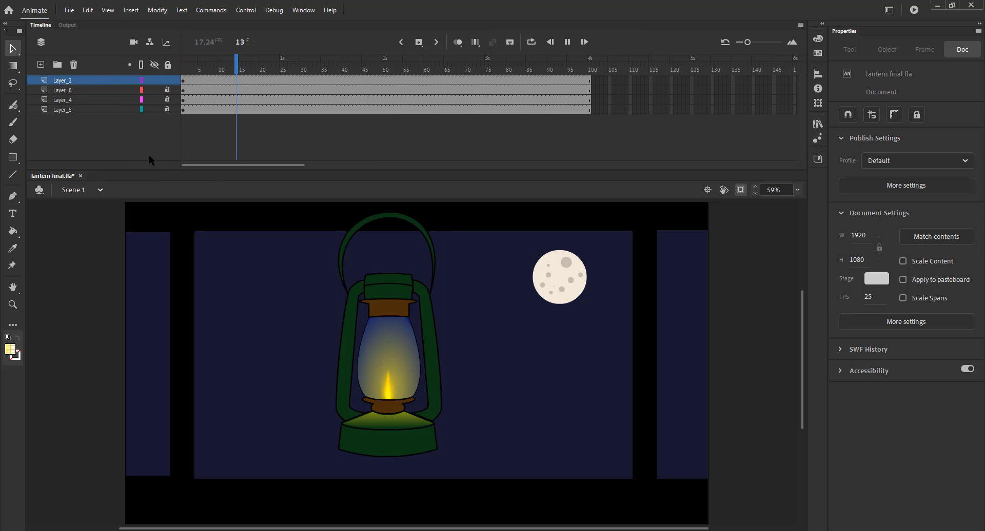
key("Return")
Step: Open the lantern symbol, unlock Layer_1, and select the lantern's outline and base shapes
double_click(386, 342)
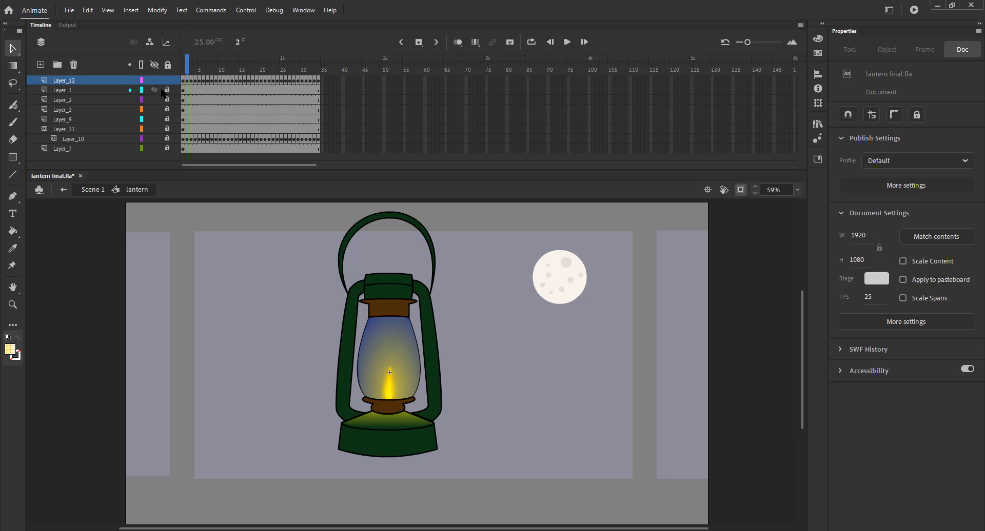
left_click(166, 90)
double_click(369, 275)
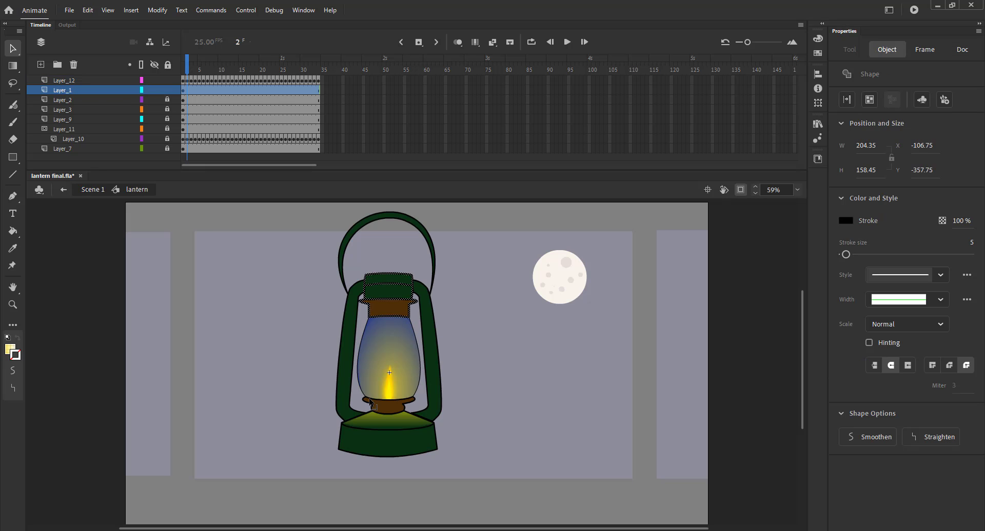
left_click(361, 416)
left_click(335, 433)
double_click(338, 440)
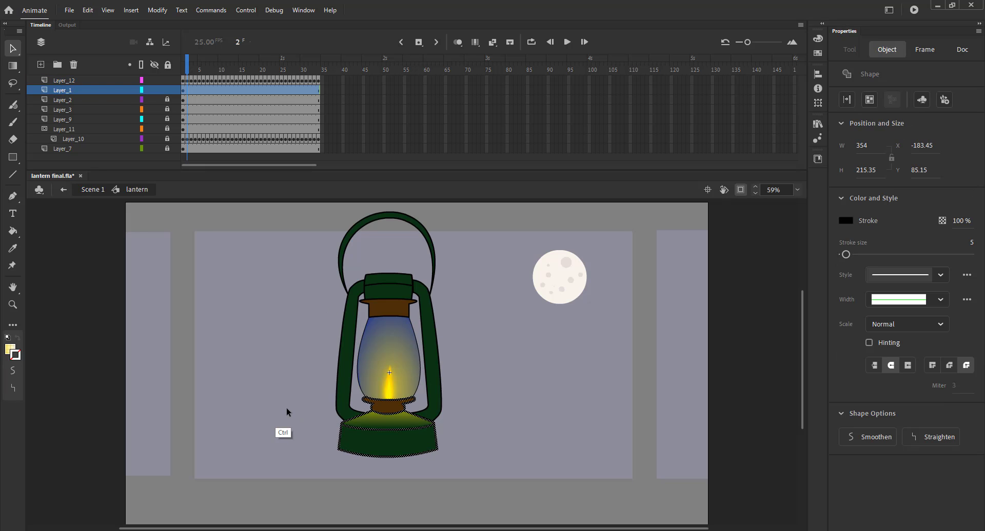
left_click(287, 407)
Step: Add a new layer above Layer_12 and play the main scene animation
left_click(40, 64)
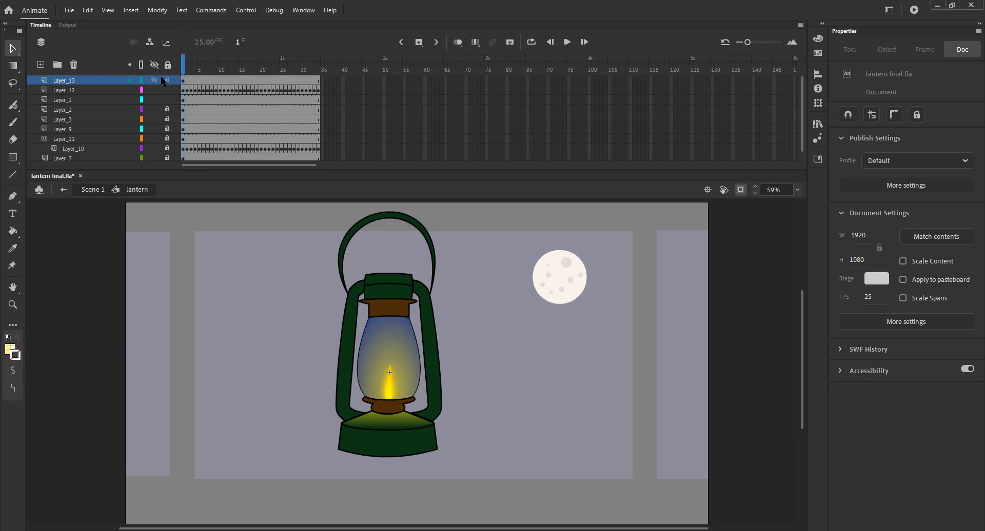
left_click(92, 189)
key("Return")
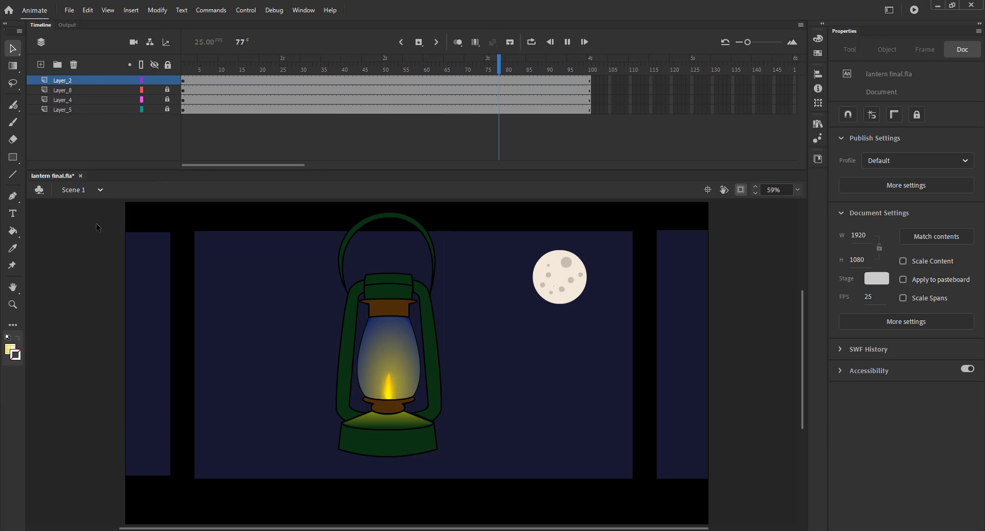
Step: Open the lantern symbol and play its timeline
double_click(384, 424)
left_click(294, 386)
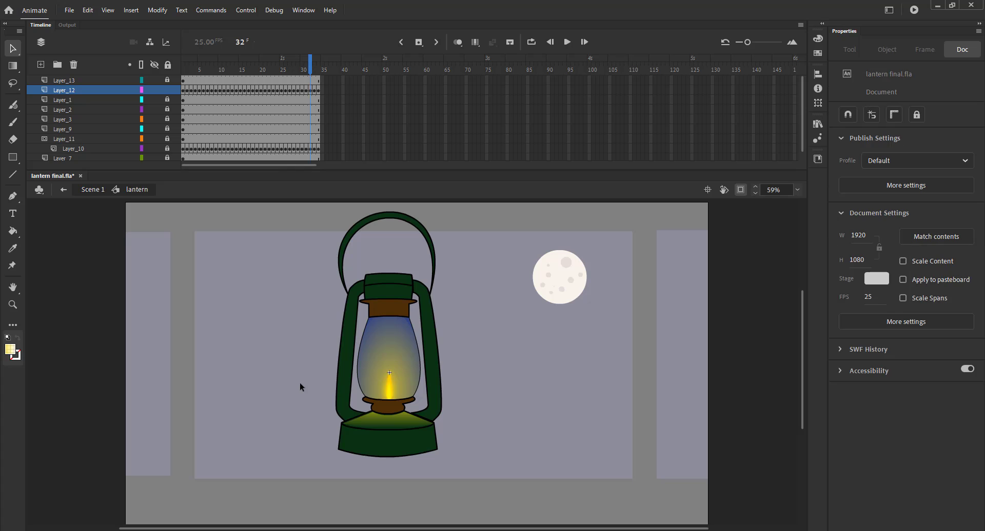
key("Return")
left_click(267, 346)
Step: Clear the keyframes from frame 5 to 34 on the top two layers and insert a keyframe on frame 2
left_click_drag(200, 71, 319, 92)
key("shift+F6")
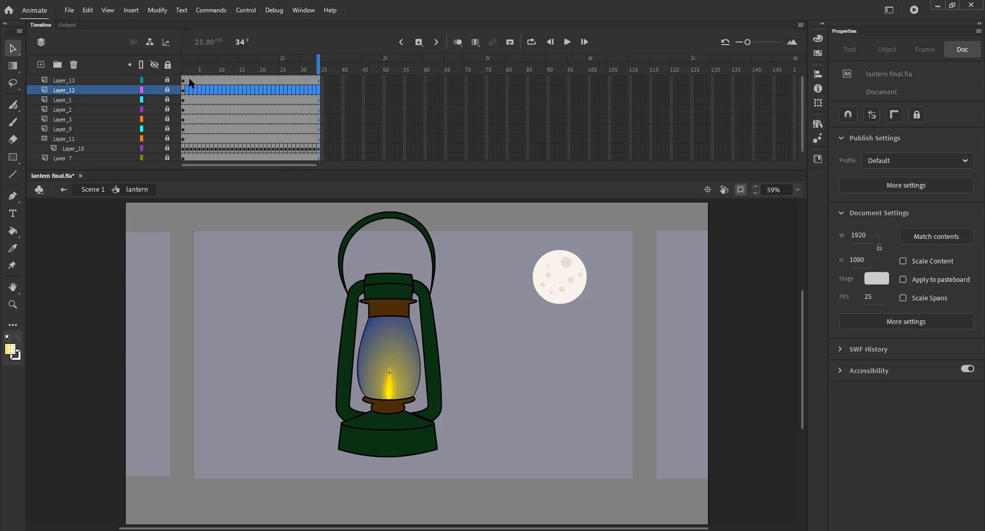
left_click(183, 70)
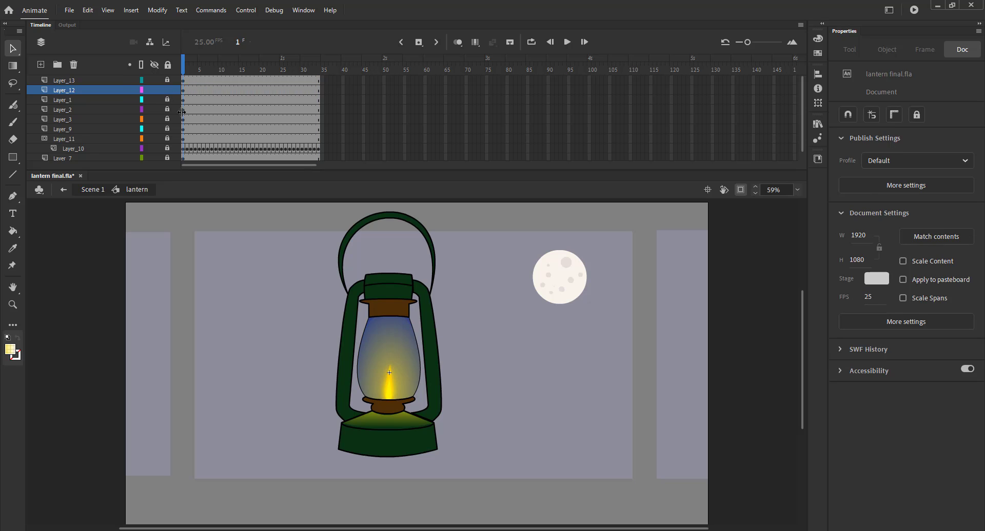
key("F6")
scroll(393, 433, "up", 5)
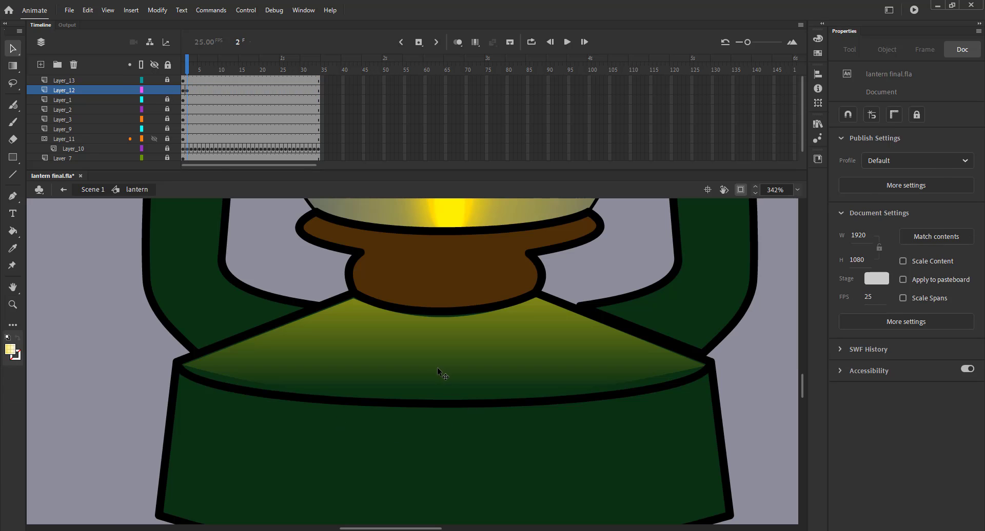
left_click(418, 365)
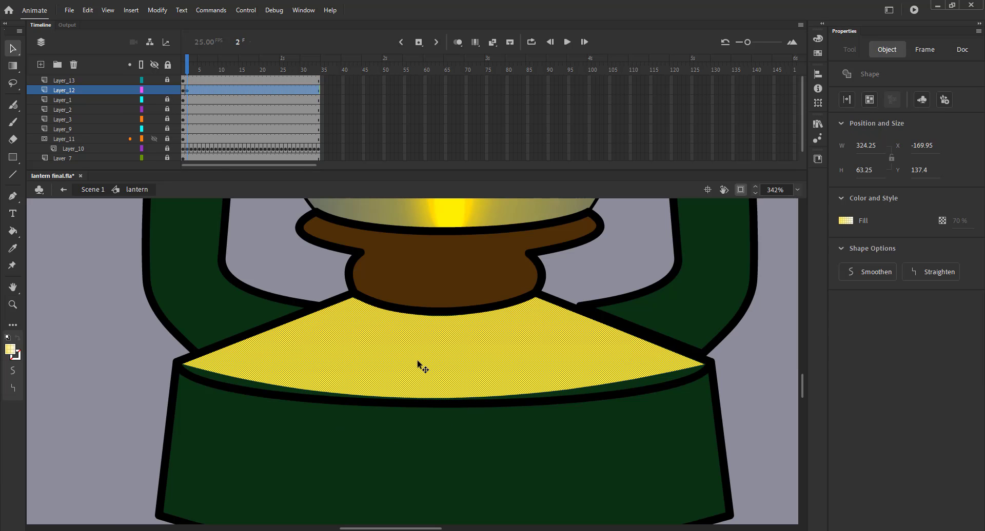
left_click(272, 257)
key("F6")
left_click(389, 345)
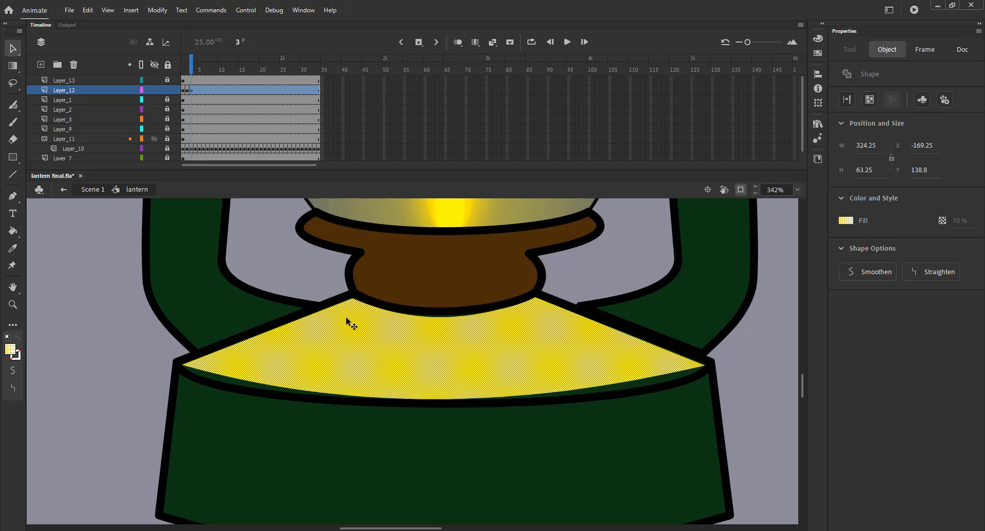
left_click(300, 281)
key("F6")
left_click(380, 354)
left_click(286, 266)
key("F6")
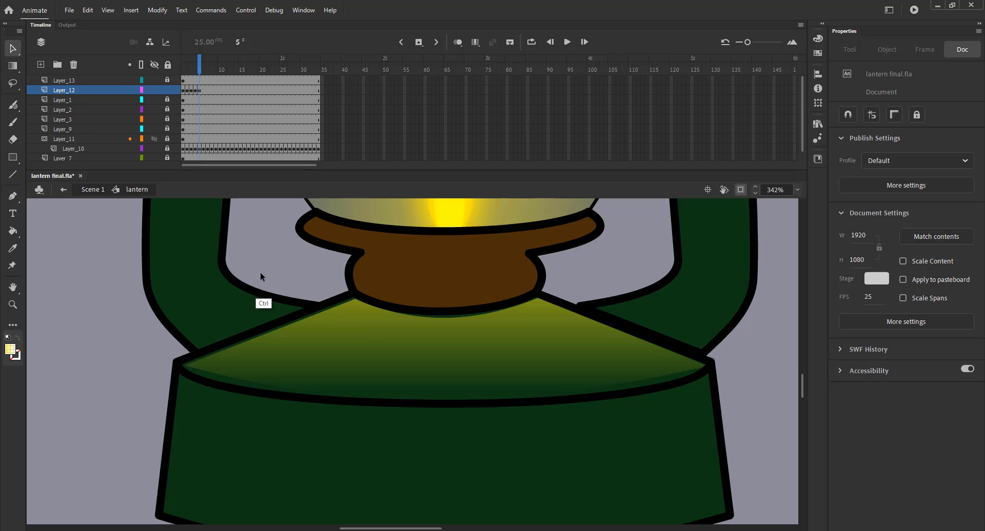
key("ctrl+z")
key("ctrl+z")
key("ctrl+z")
key("ctrl+z")
key("ctrl+z")
key("ctrl+z")
key("ctrl+z")
key("ctrl+z")
key("ctrl+z")
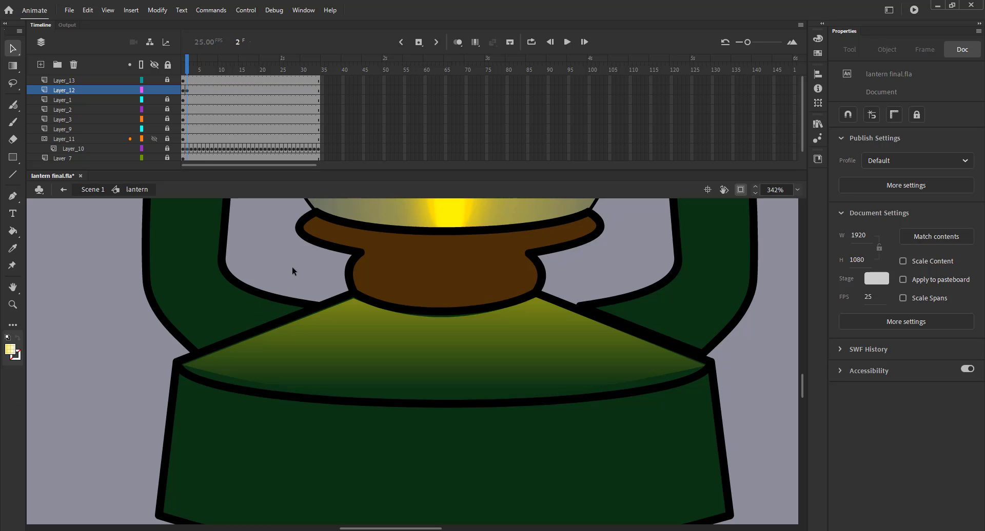
Step: Shift the base glow gradient's centre down on frame 2 with the Gradient Transform tool
key("f")
left_click(430, 366)
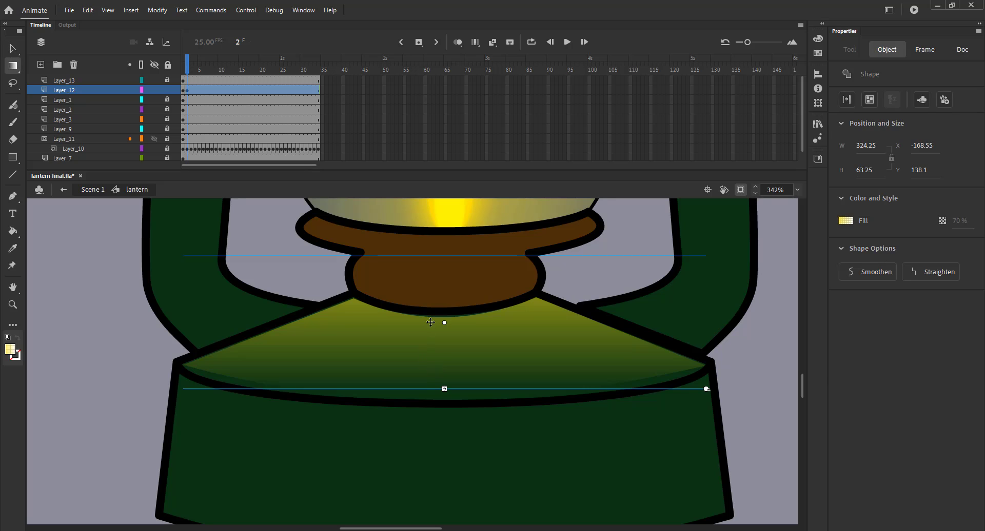
left_click_drag(439, 336, 441, 342)
left_click(334, 270)
left_click(422, 340)
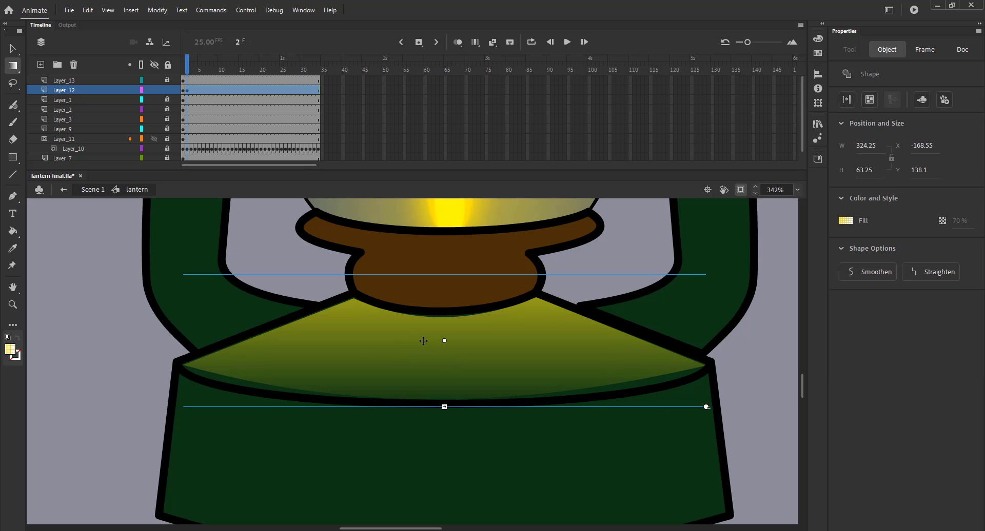
left_click_drag(250, 71, 188, 80)
left_click(394, 343)
mouse_move(444, 340)
left_mouse_down()
mouse_move(427, 363)
mouse_move(444, 354)
left_mouse_up()
Step: Raise the base glow gradient's centre on frame 3
left_click(186, 70)
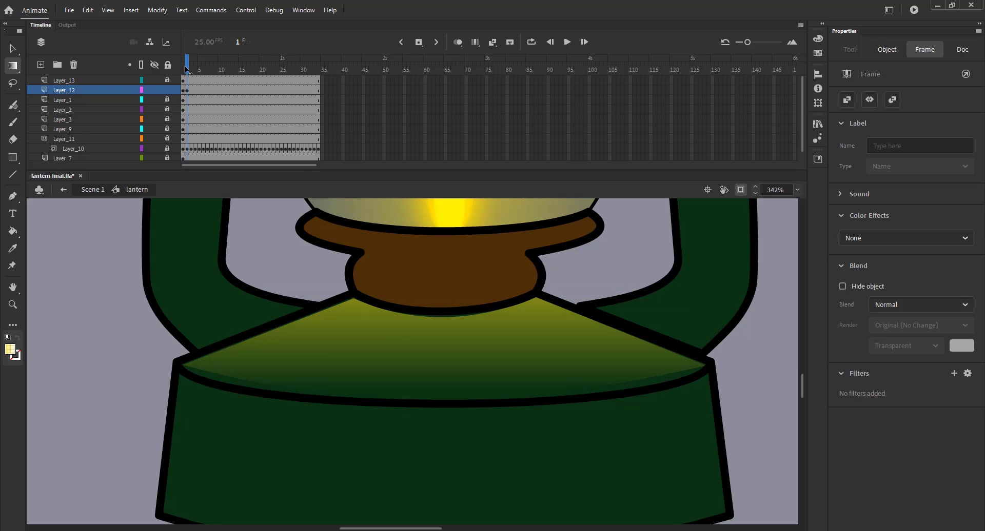
left_click_drag(186, 69, 191, 70)
left_click(425, 345)
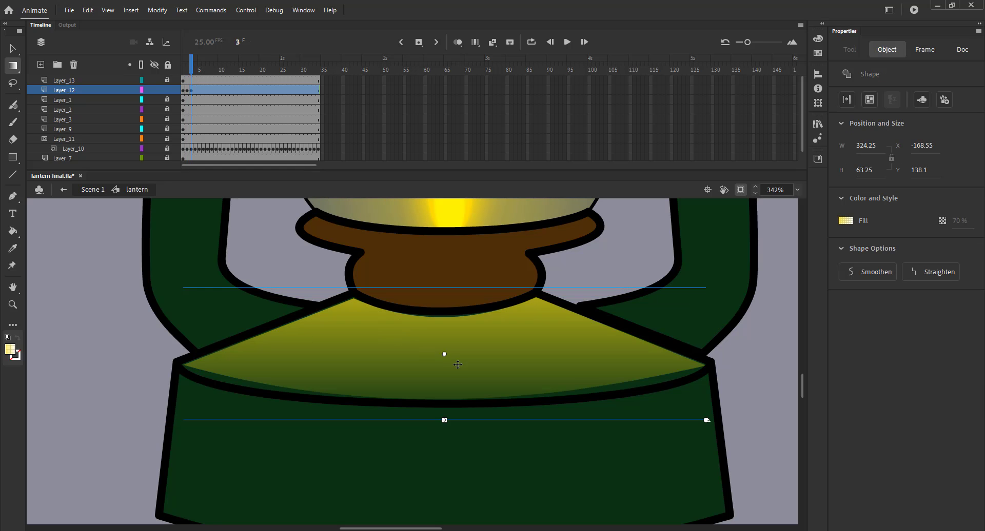
mouse_move(444, 354)
left_mouse_down()
mouse_move(499, 356)
mouse_move(444, 356)
left_mouse_up()
left_click_drag(187, 71, 190, 72)
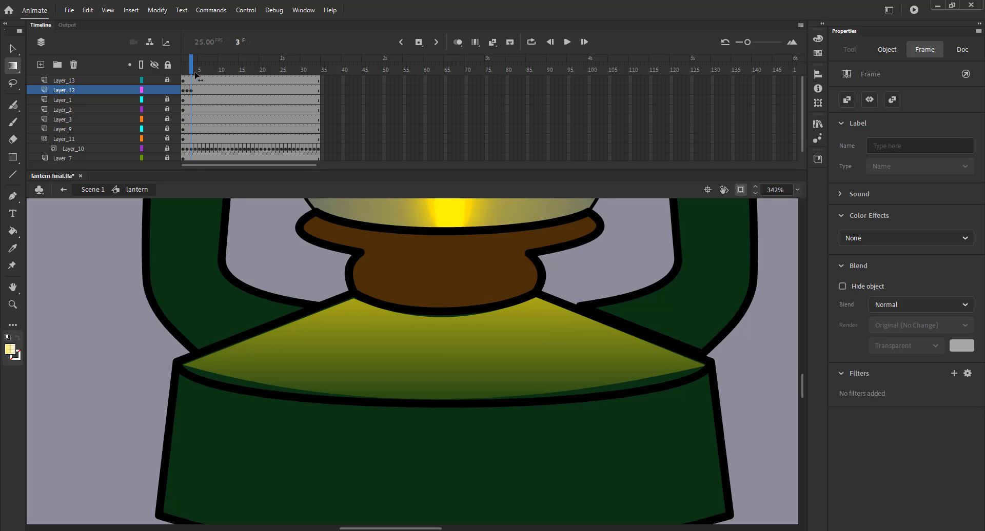
left_click(404, 321)
left_click_drag(444, 352, 444, 336)
Step: Insert a keyframe on frame 4, compress the base glow gradient vertically and raise its centre
key("F6")
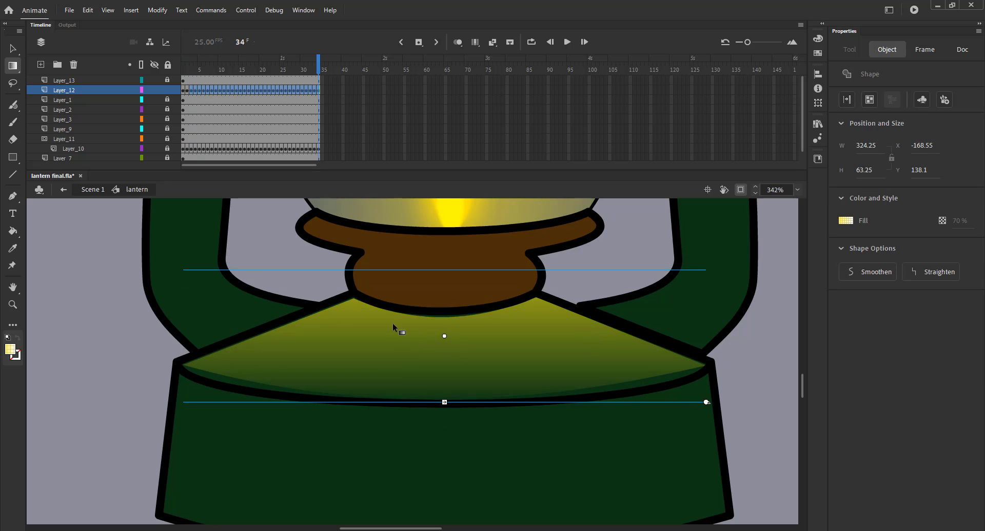
key("ctrl+z")
key("F6")
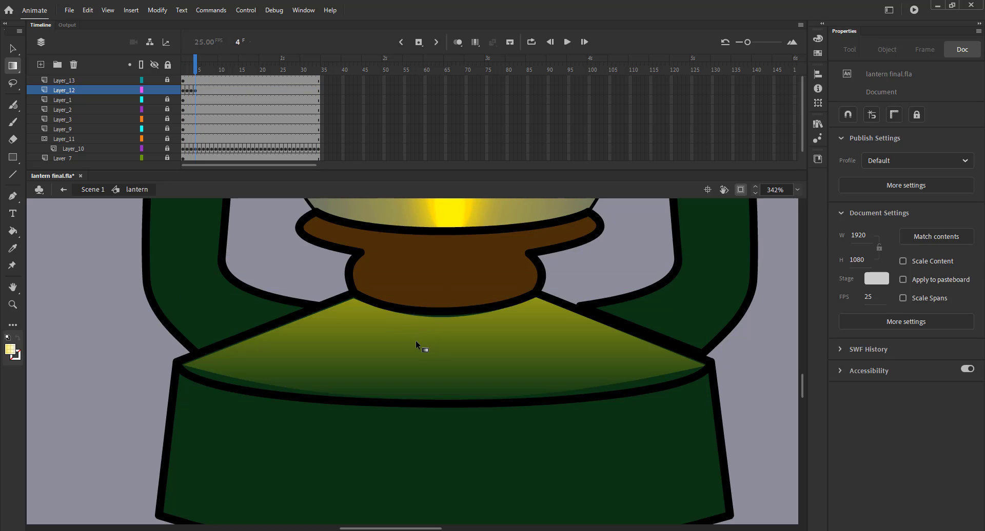
left_click(430, 345)
left_click_drag(444, 402, 444, 382)
left_click_drag(444, 336, 445, 326)
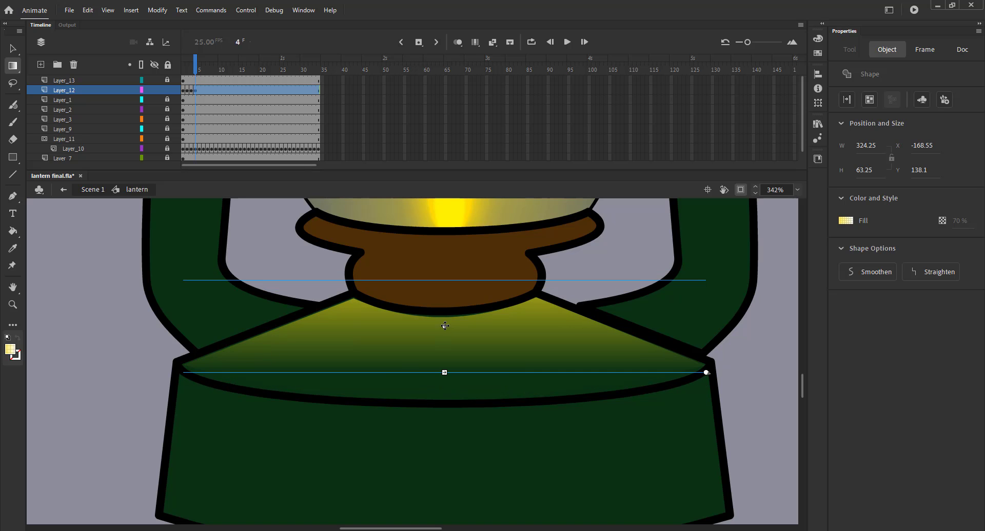
Step: Insert a keyframe on frame 5, stretch the gradient vertically and move its centre down and right
key("F6")
left_click(398, 323)
left_click_drag(444, 373, 444, 387)
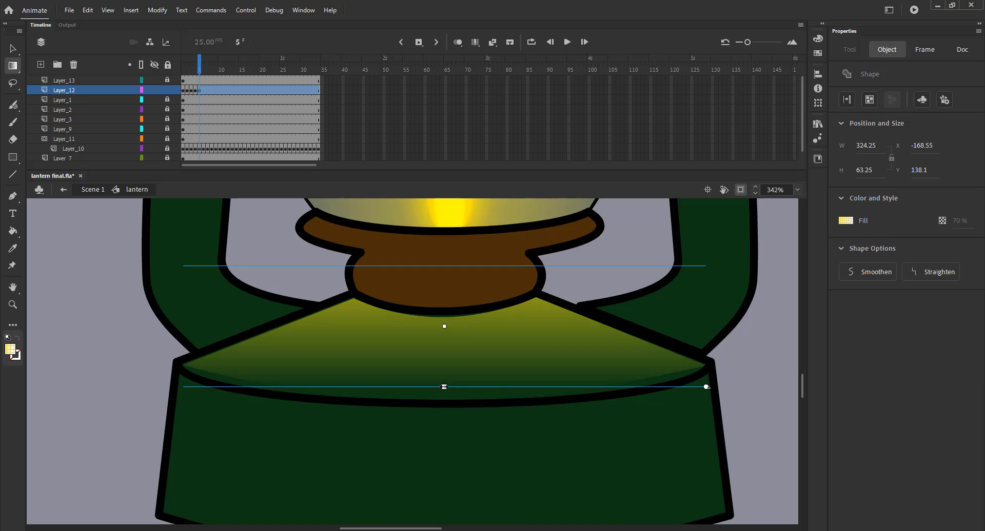
left_click_drag(444, 327, 473, 348)
left_click(306, 274)
left_click(422, 355)
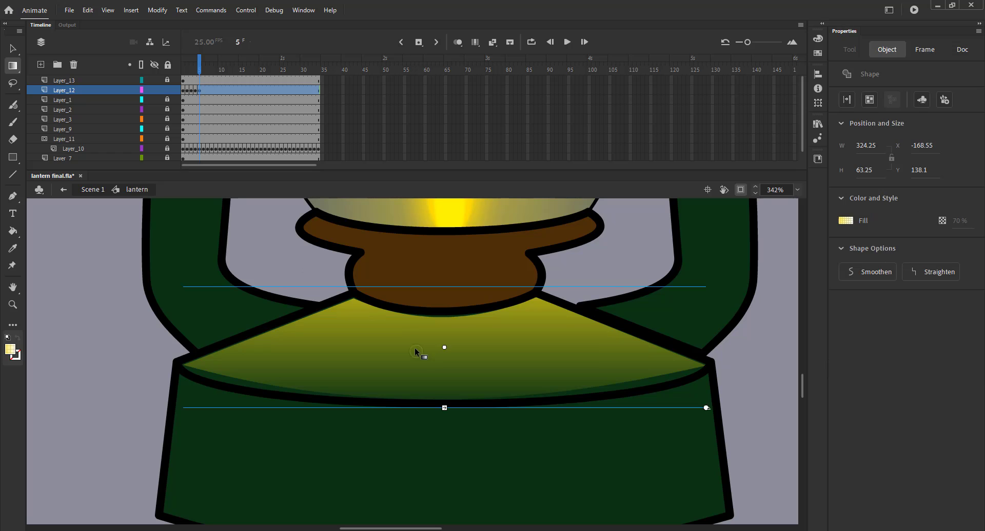
left_click(325, 265)
Step: Remove the frames after the fifth keyframe on the base glow layer and play the symbol timeline
key("comma")
key("period")
key("ctrl+2")
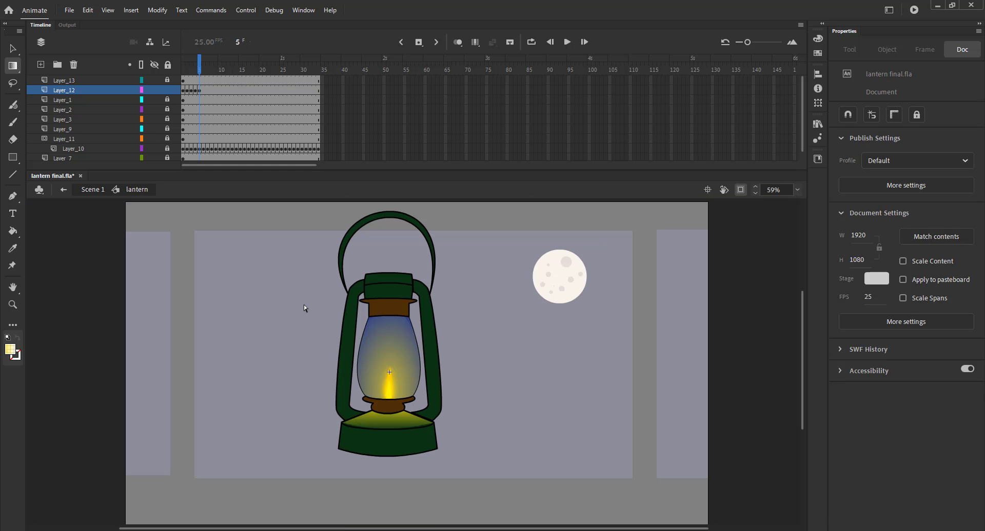
key("v")
left_click(191, 91)
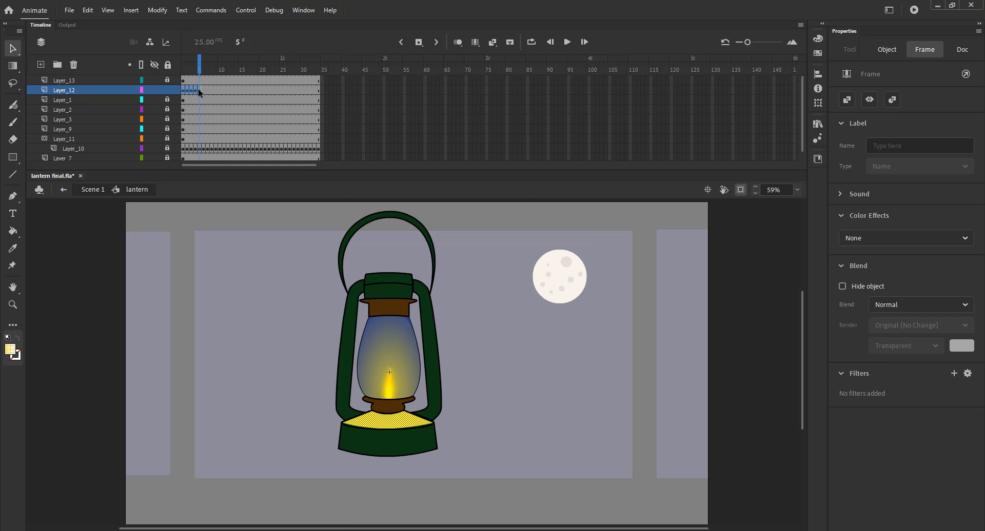
left_click_drag(198, 89, 308, 90)
left_click(322, 91)
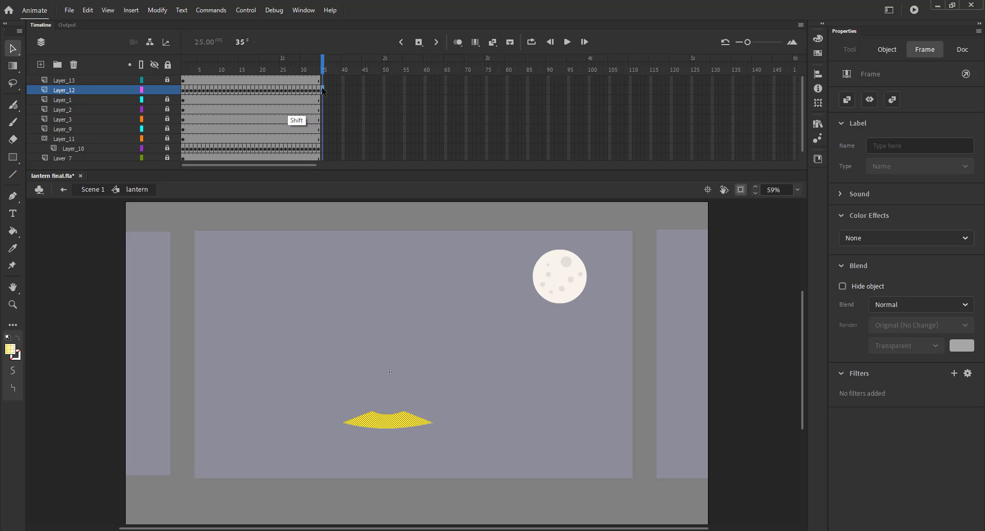
key("shift+F5")
key("Return")
Step: Play the main scene to preview the finished lantern animation
left_click(90, 190)
key("Return")
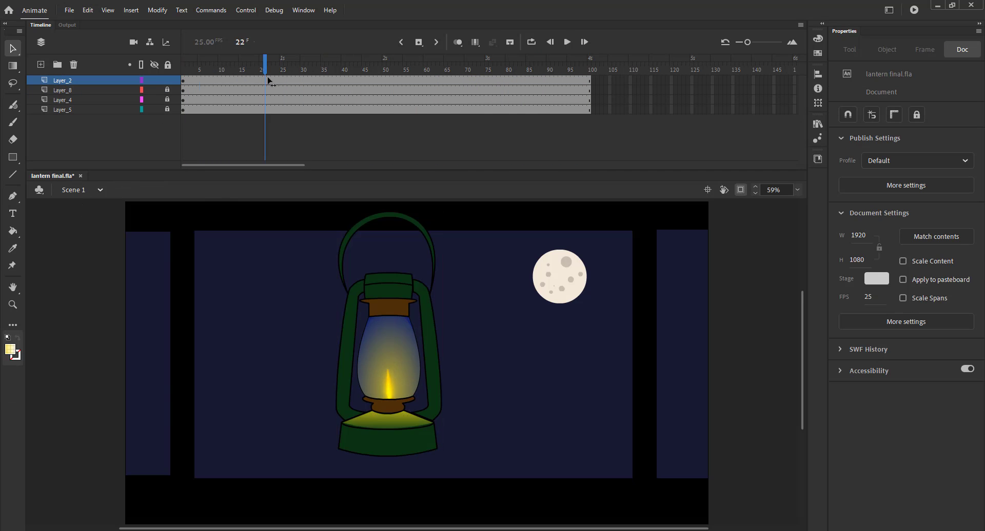
left_click(386, 375)
double_click(386, 375)
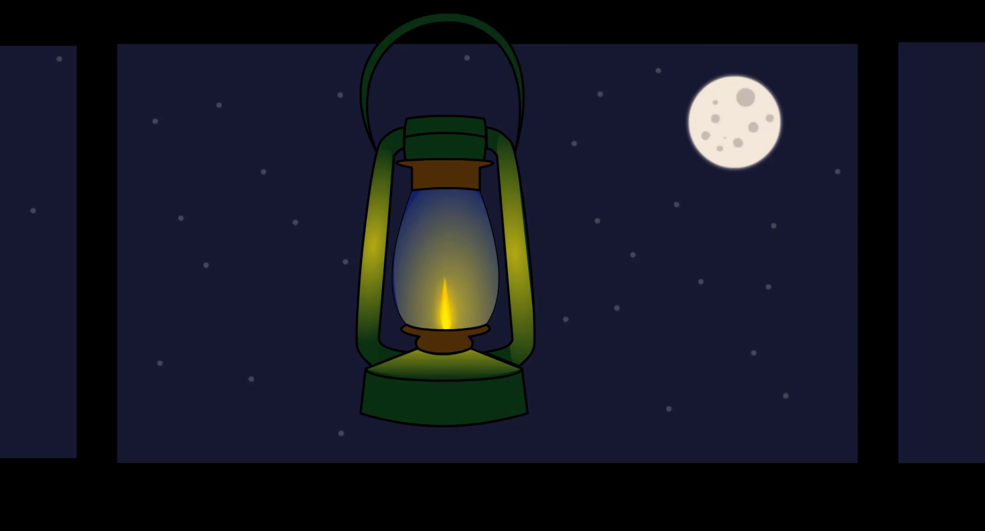